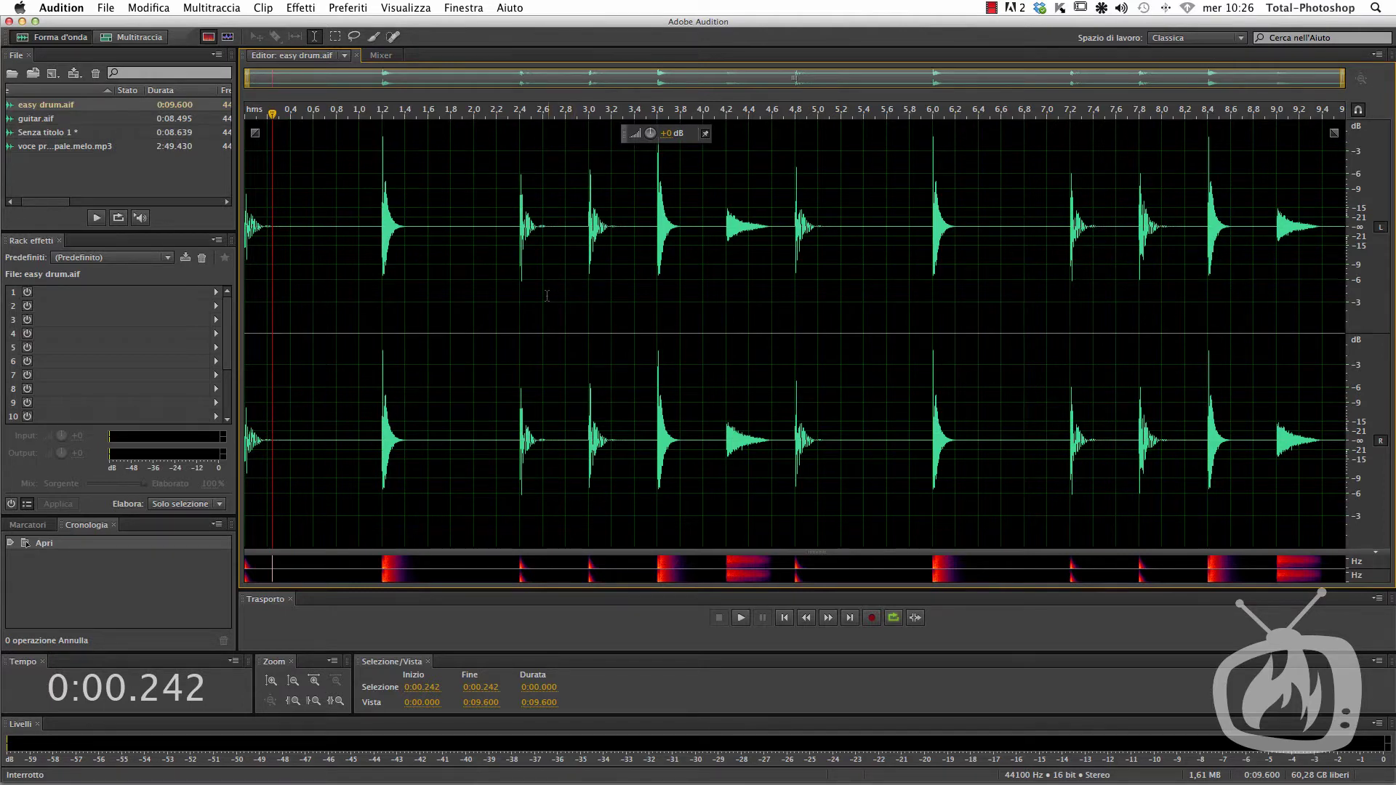
- Open the 10-band graphic equalizer for easy drum.aif and load its (Predefinito) preset
left_click(304, 7)
mouse_move(305, 176)
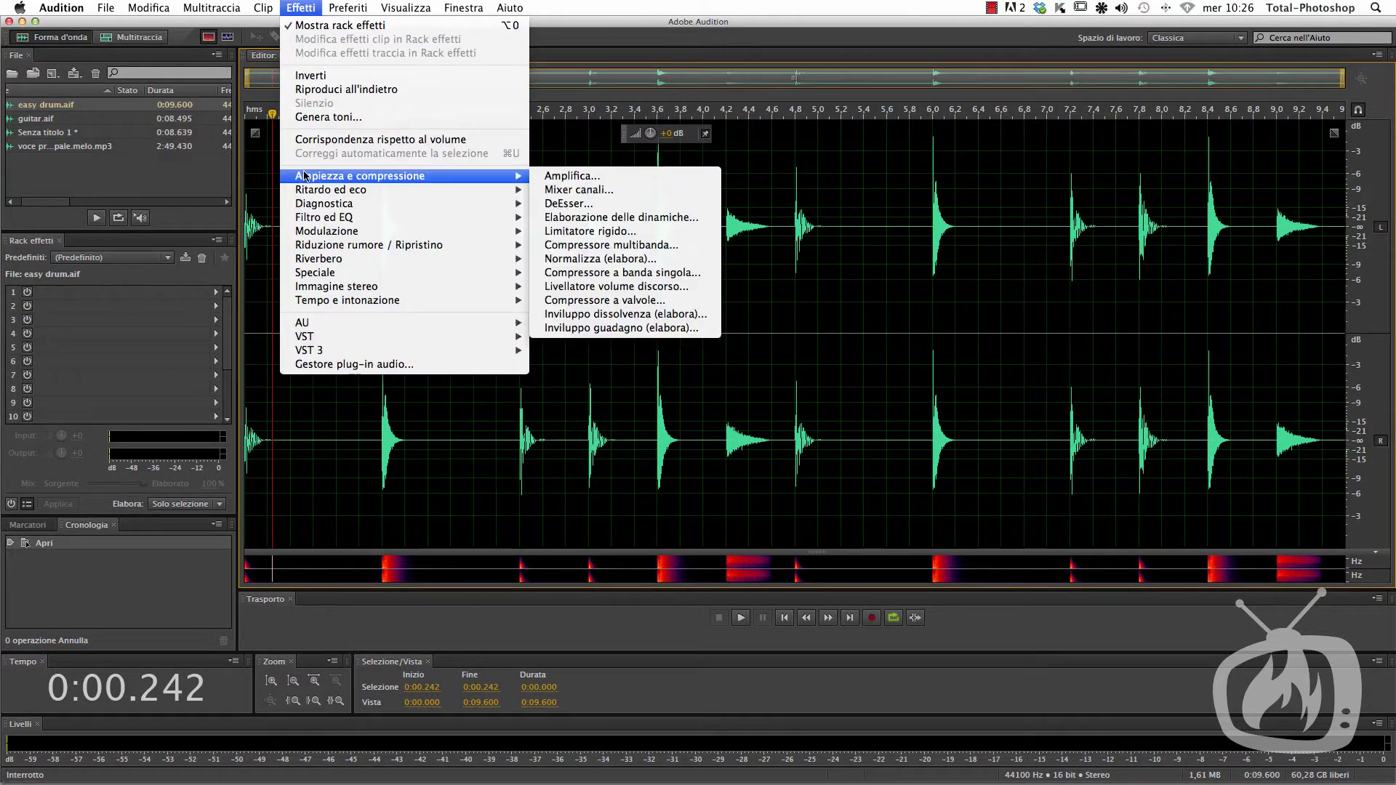
mouse_move(314, 229)
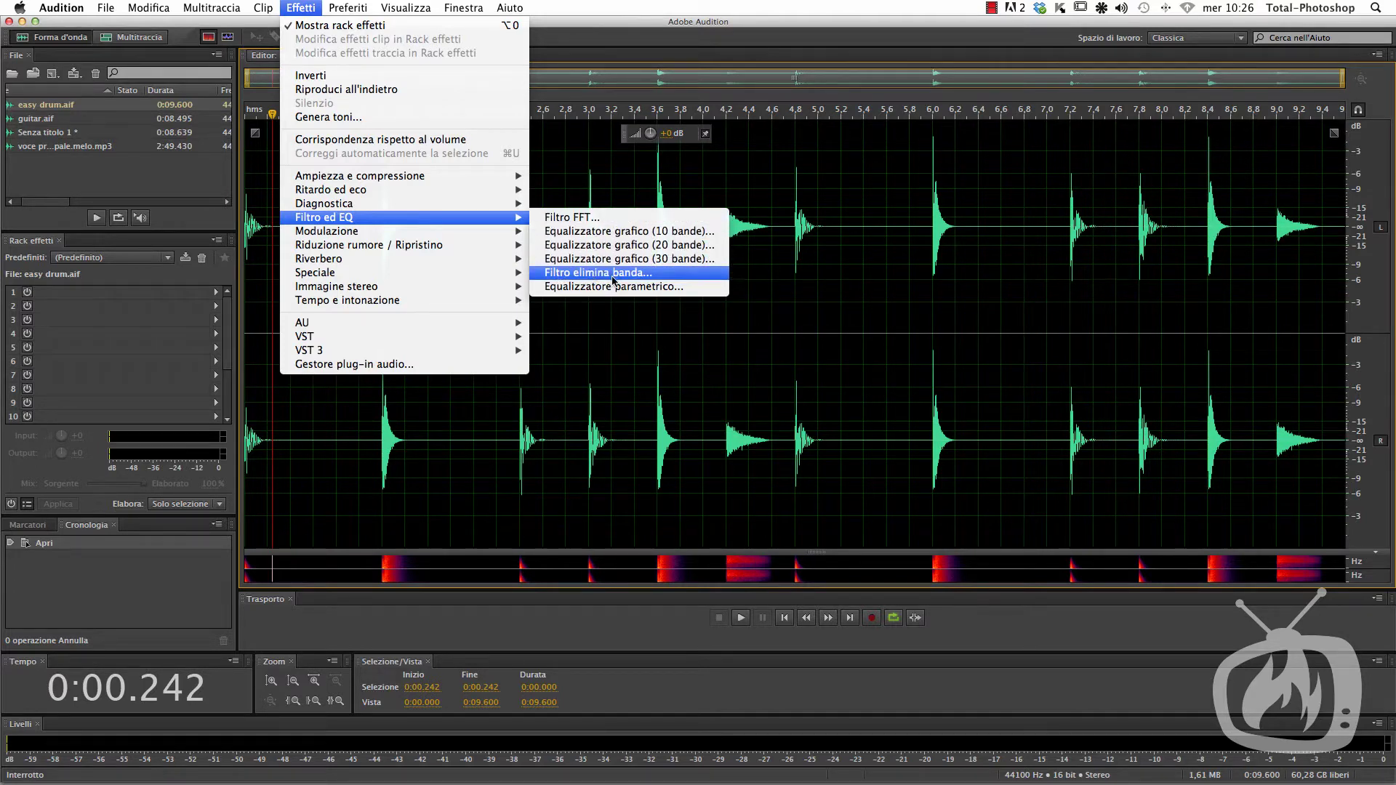
left_click(616, 233)
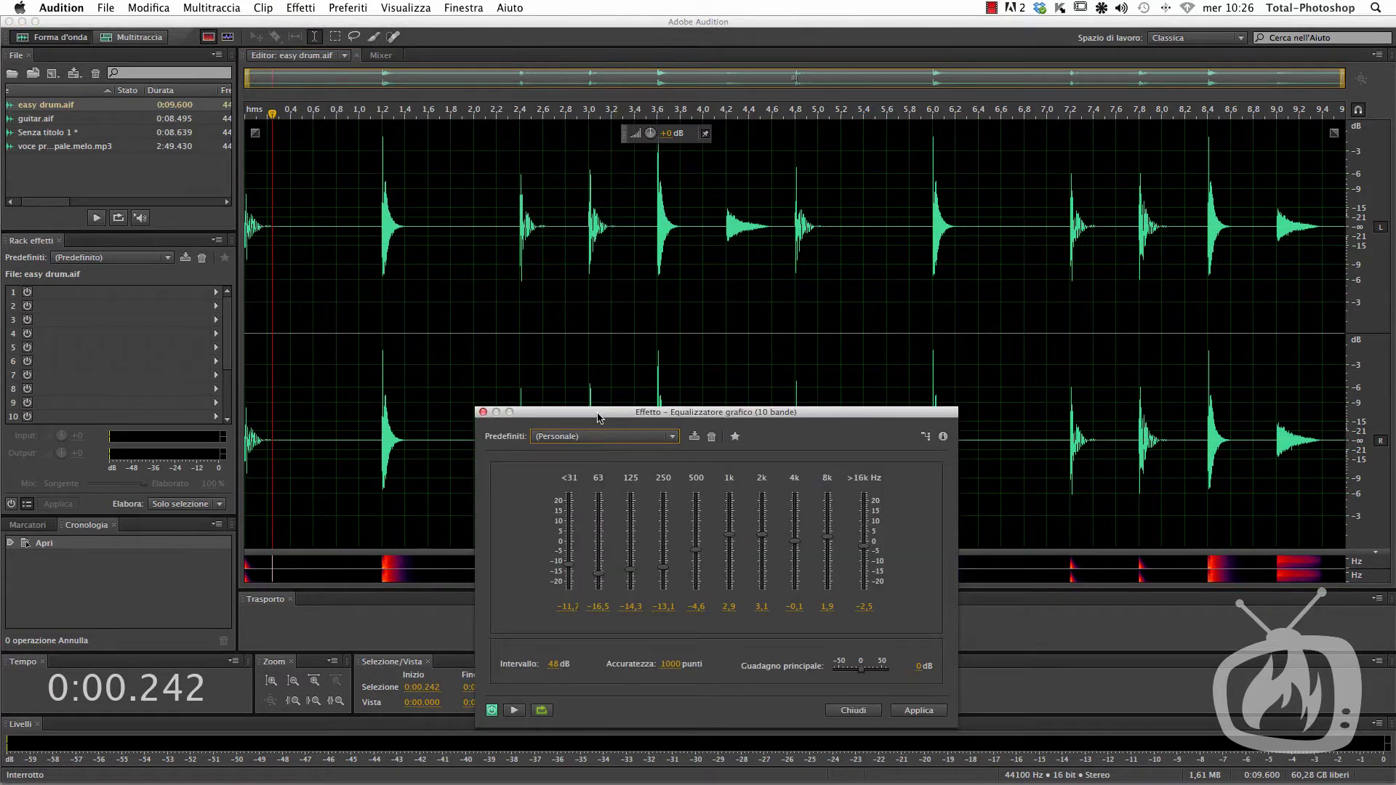
left_click_drag(598, 415, 575, 206)
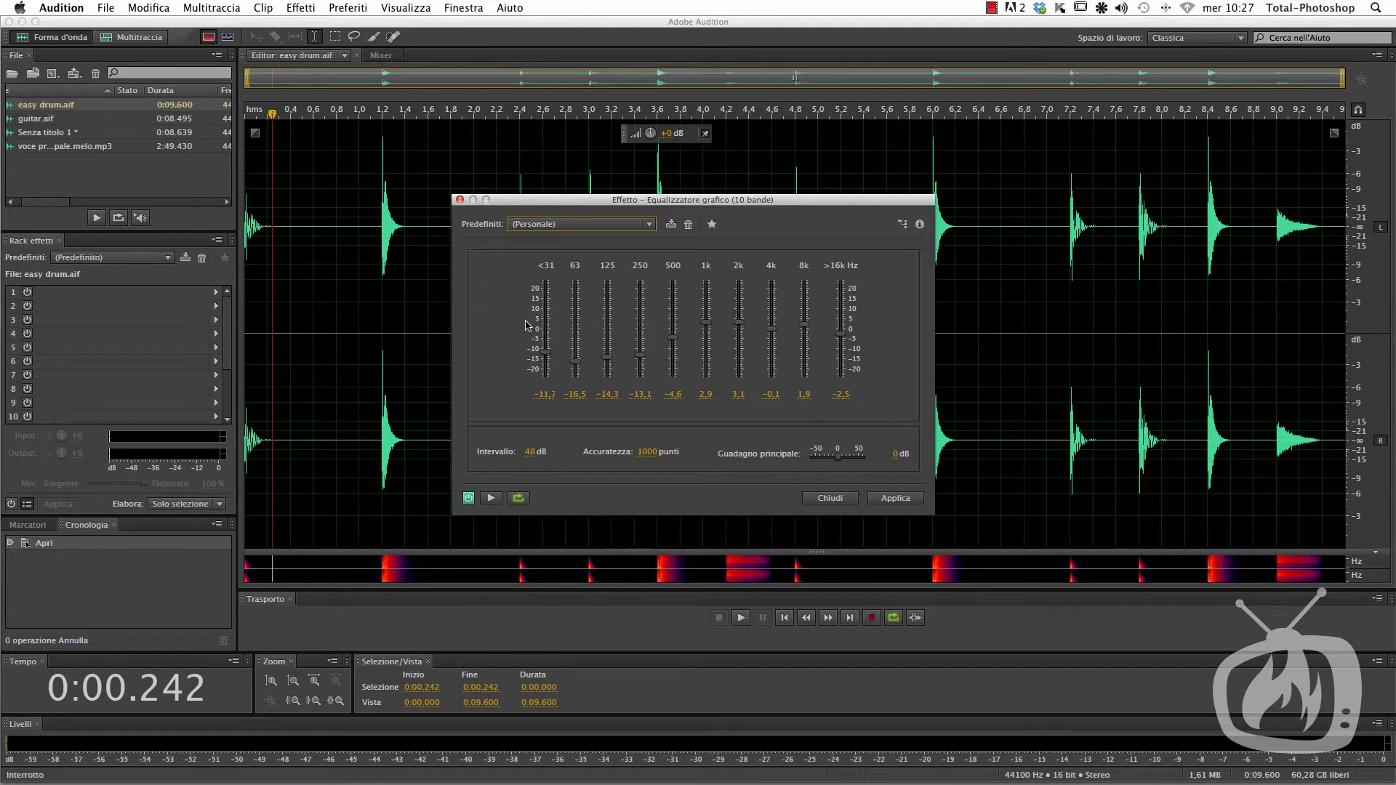
left_click(649, 226)
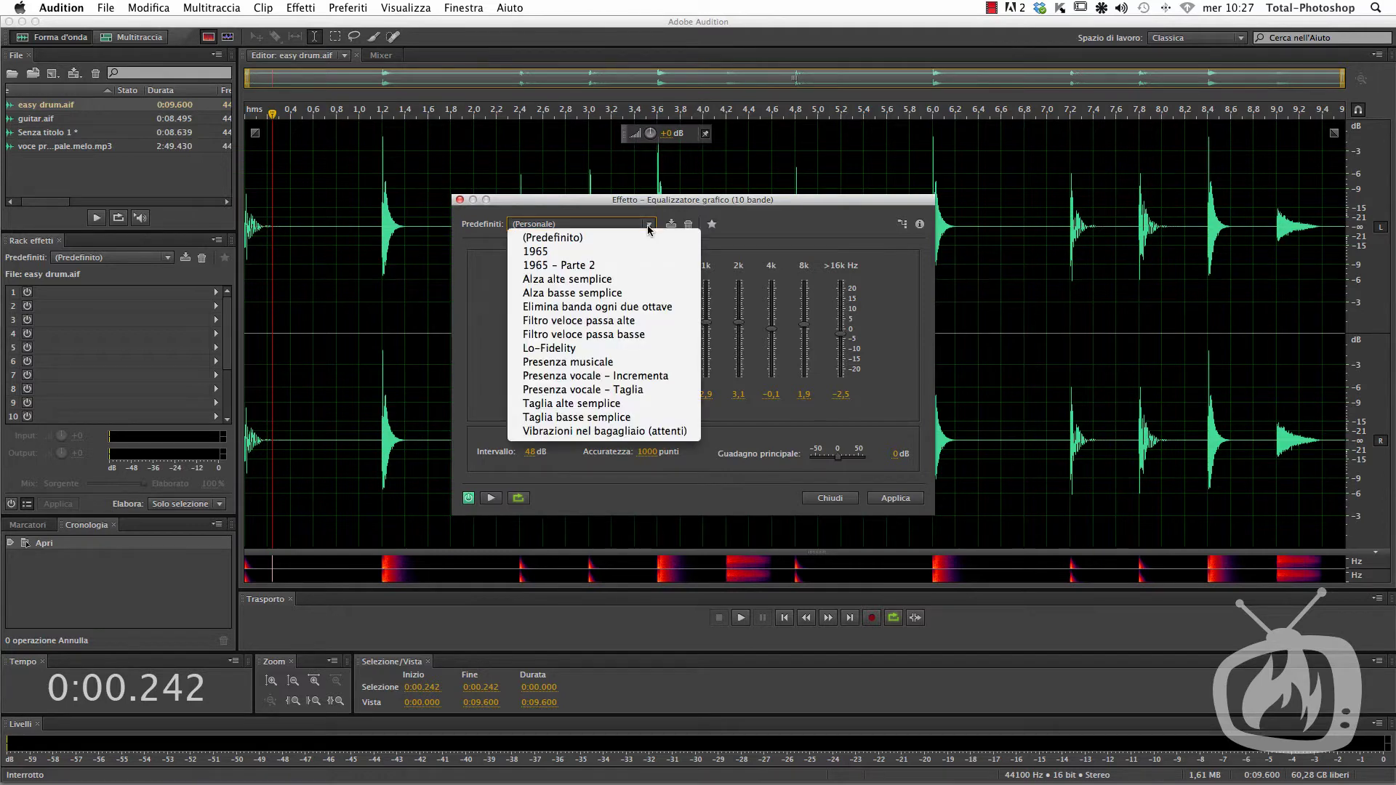
left_click(604, 237)
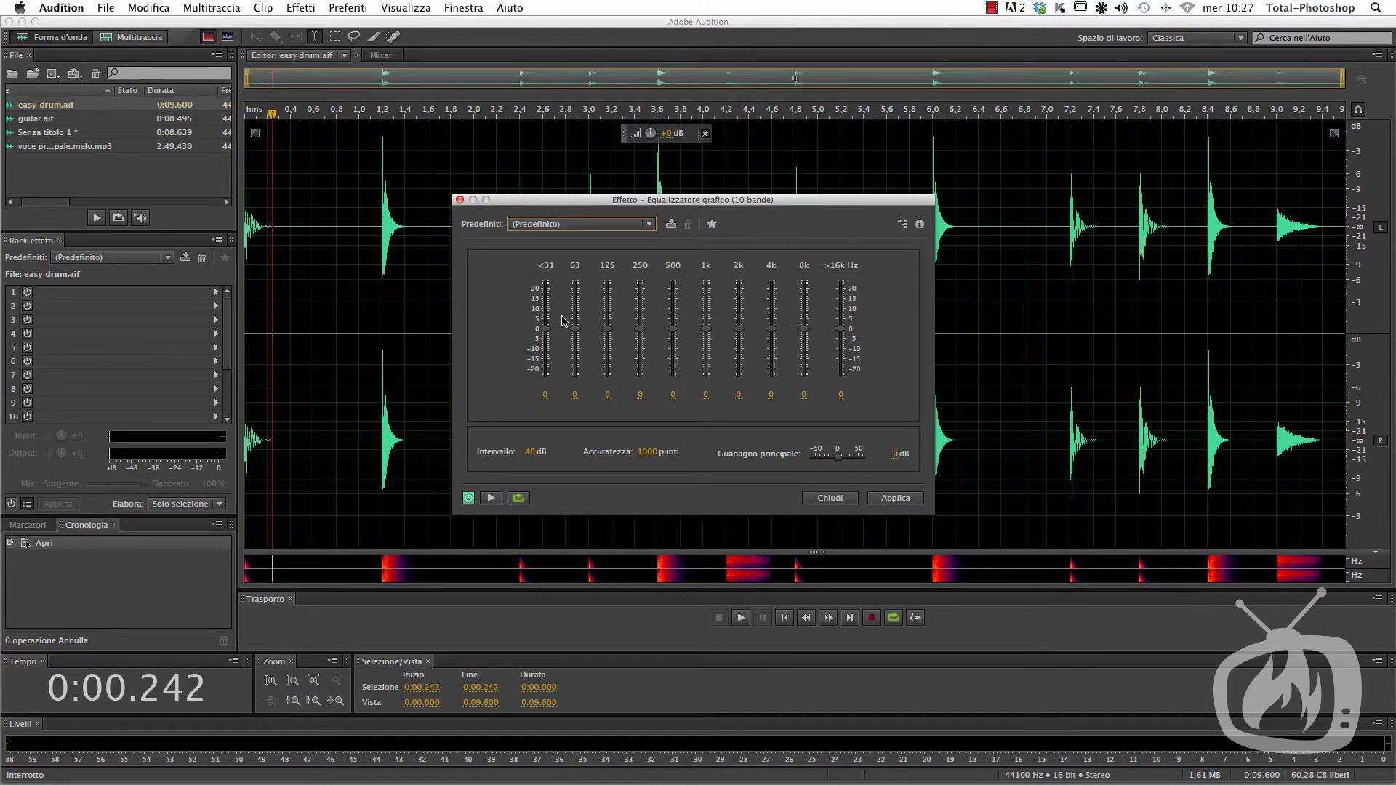
- Open the 20-band graphic equalizer and move its window higher over the waveform to examine its bands
left_click(300, 7)
mouse_move(311, 219)
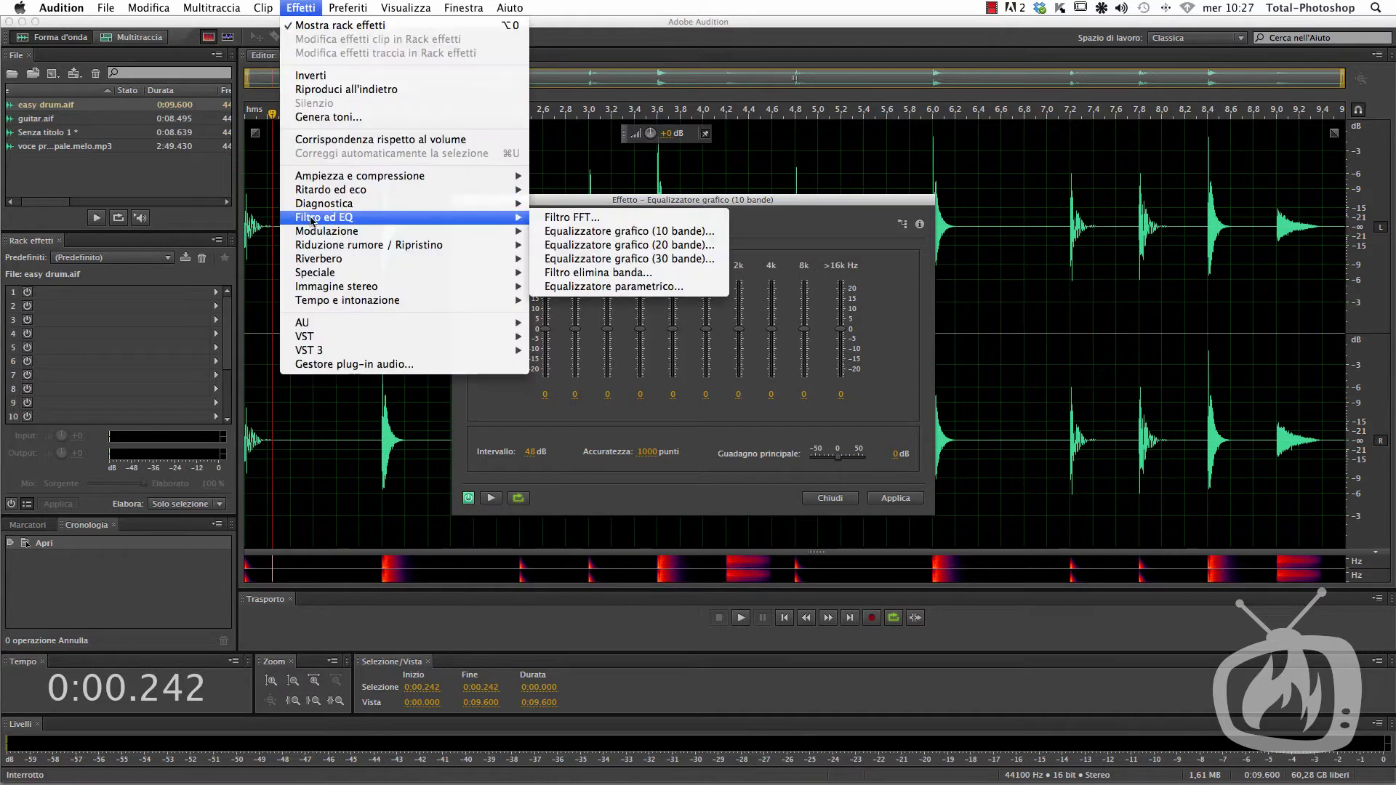
left_click(592, 245)
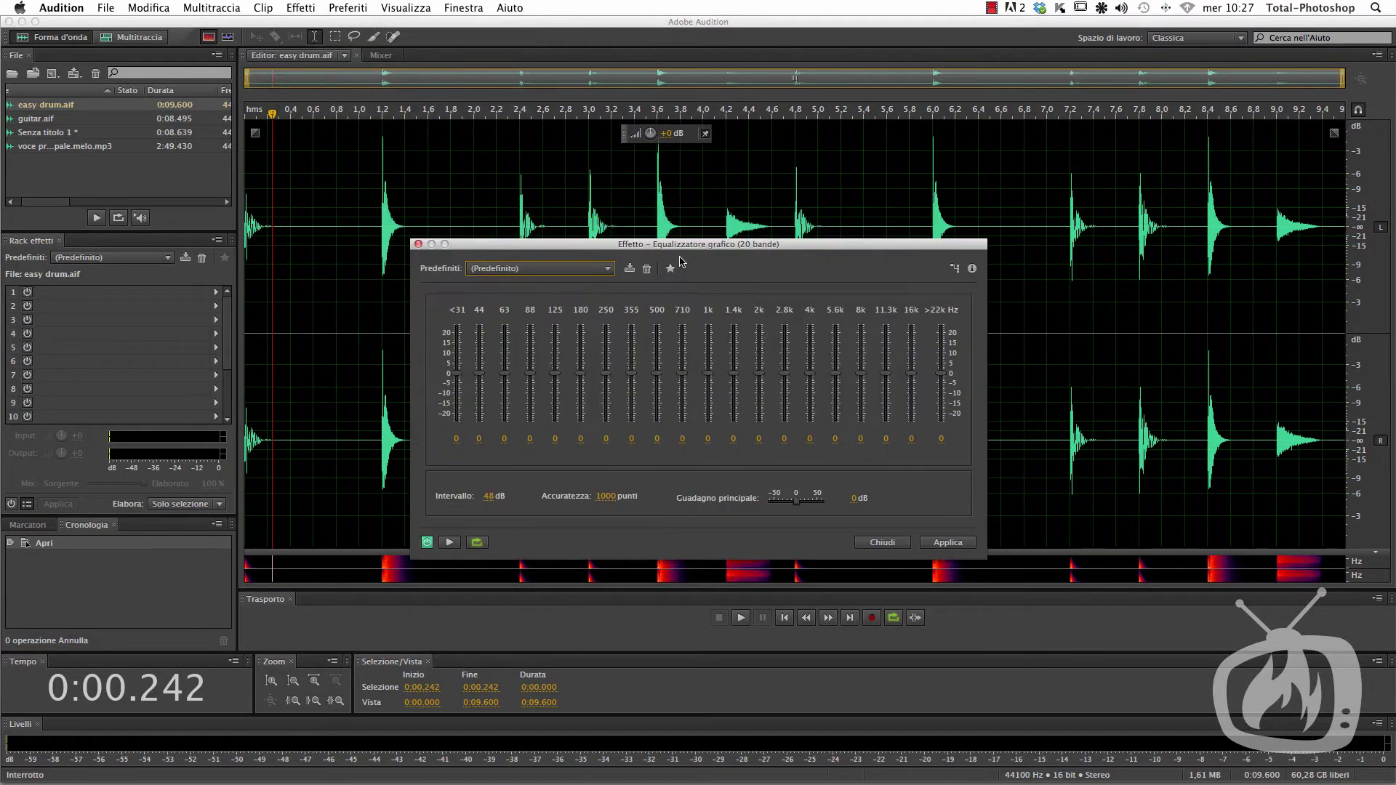
left_click_drag(684, 244, 753, 179)
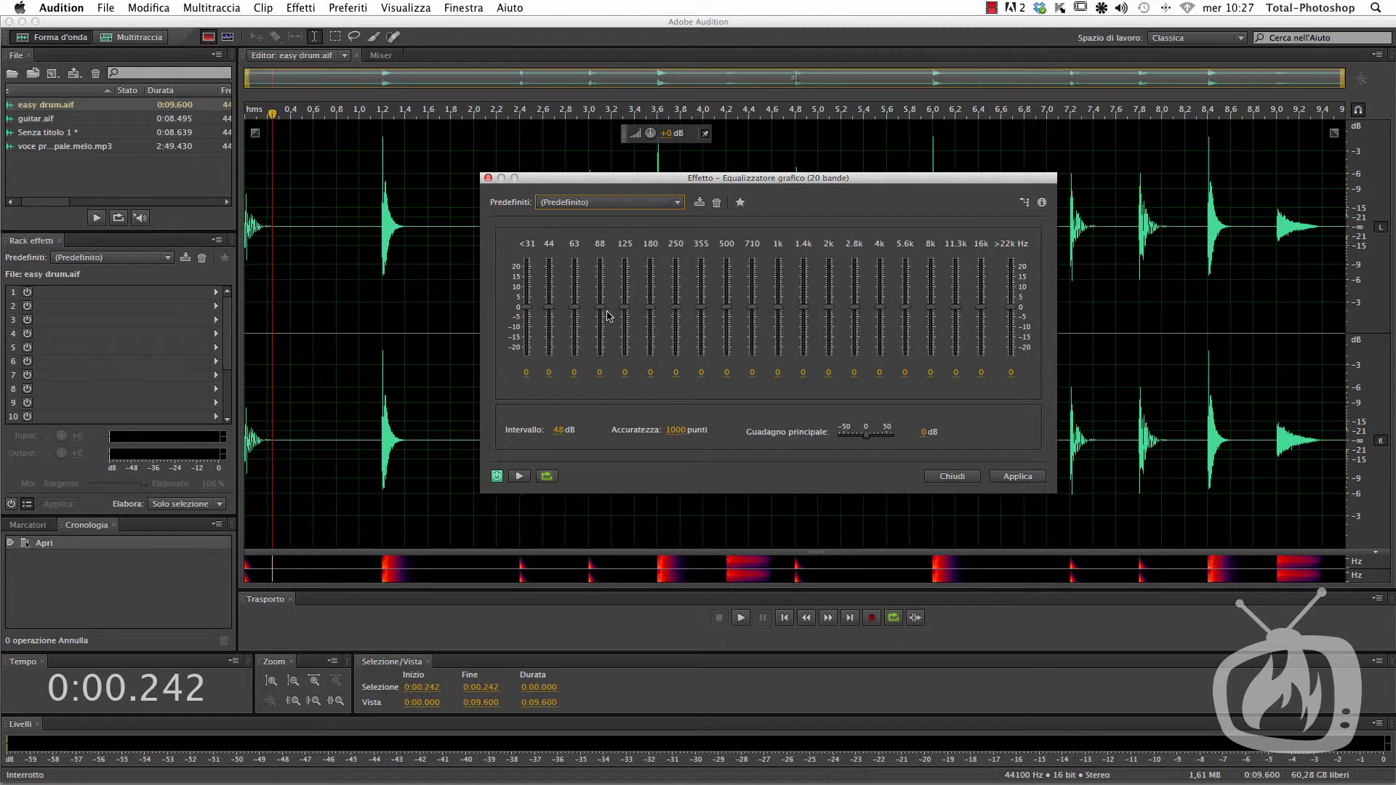
- Open the 30-band graphic equalizer and reposition its window to examine its finer frequency bands
left_click(299, 9)
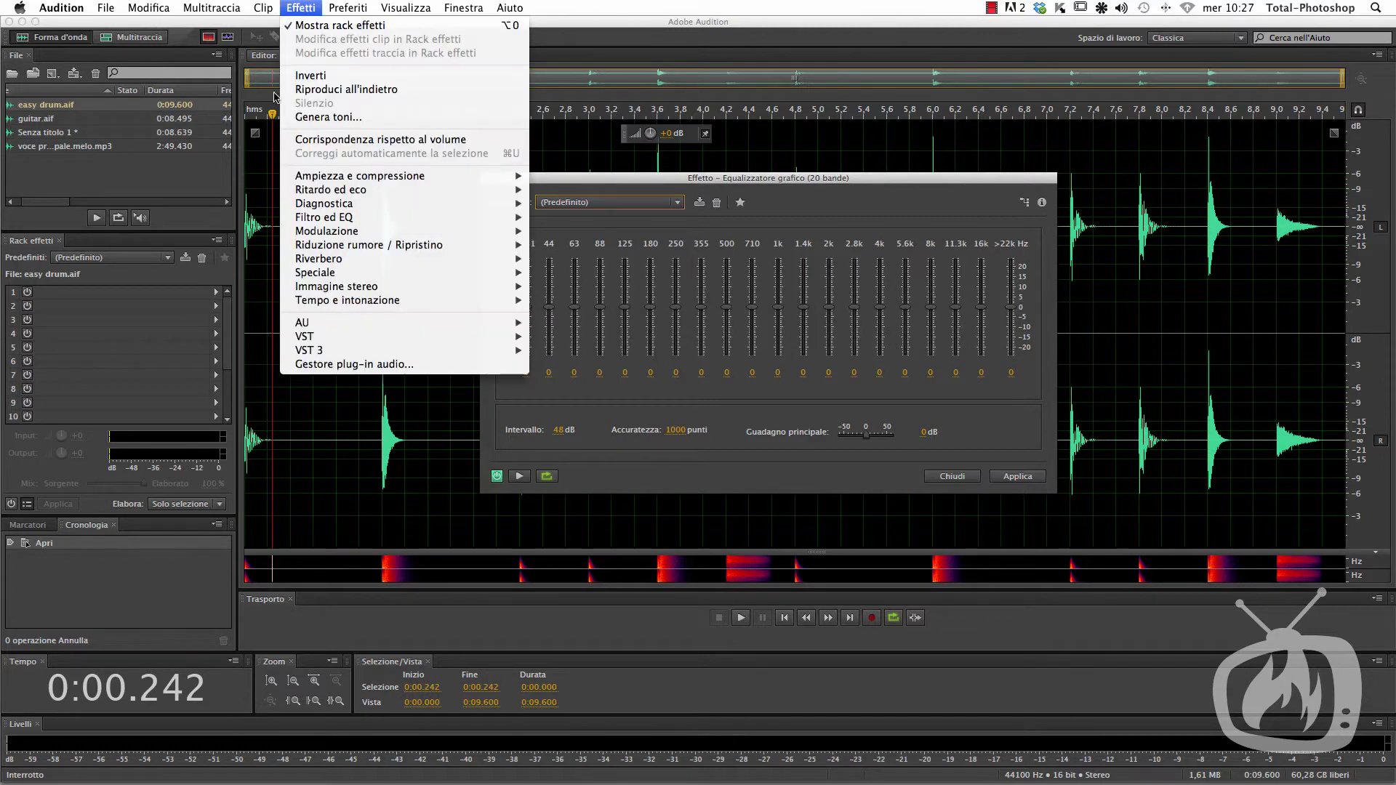
mouse_move(363, 224)
left_click(564, 259)
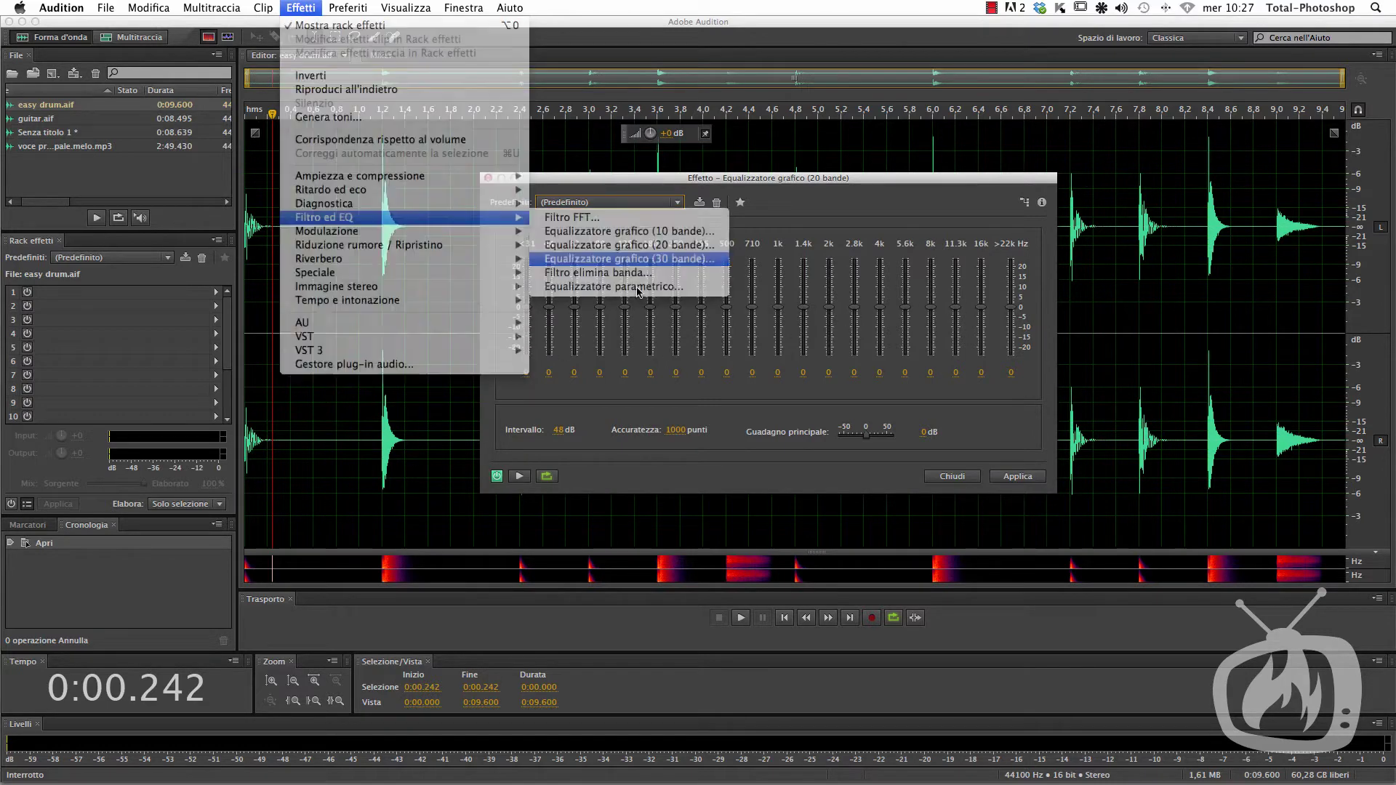
left_click_drag(690, 251, 720, 190)
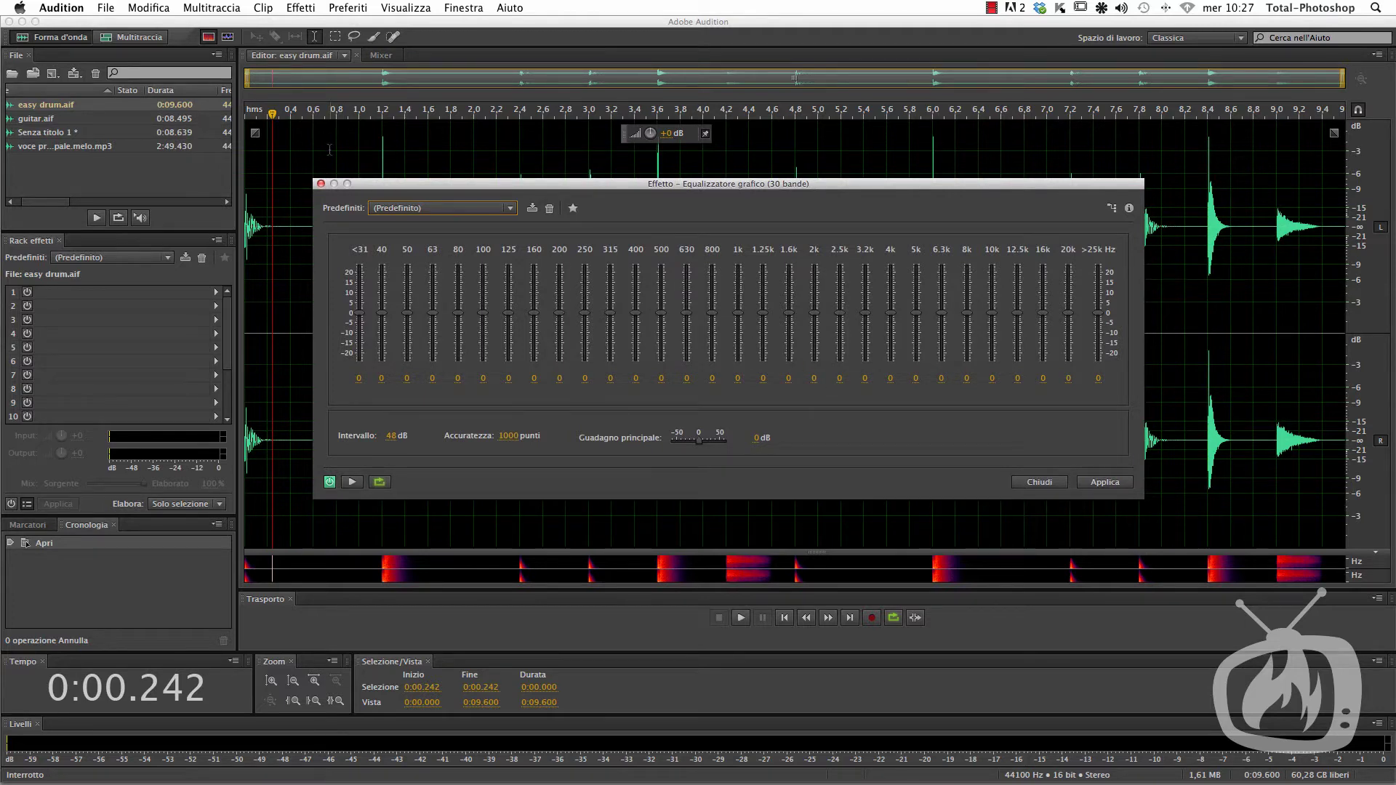
- Bring up the 10-band graphic equalizer again and reposition its window to compare it with the 30-band version
left_click(298, 9)
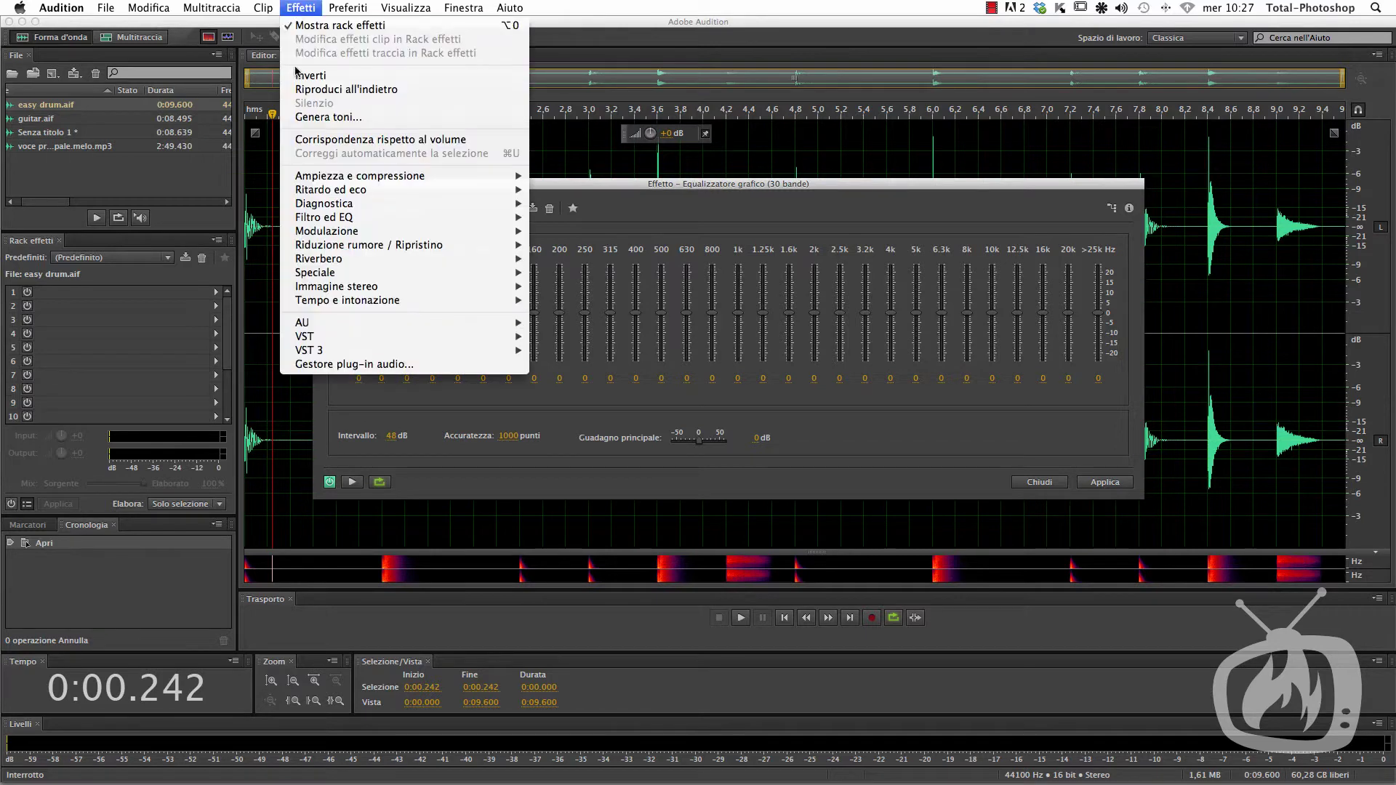
mouse_move(346, 206)
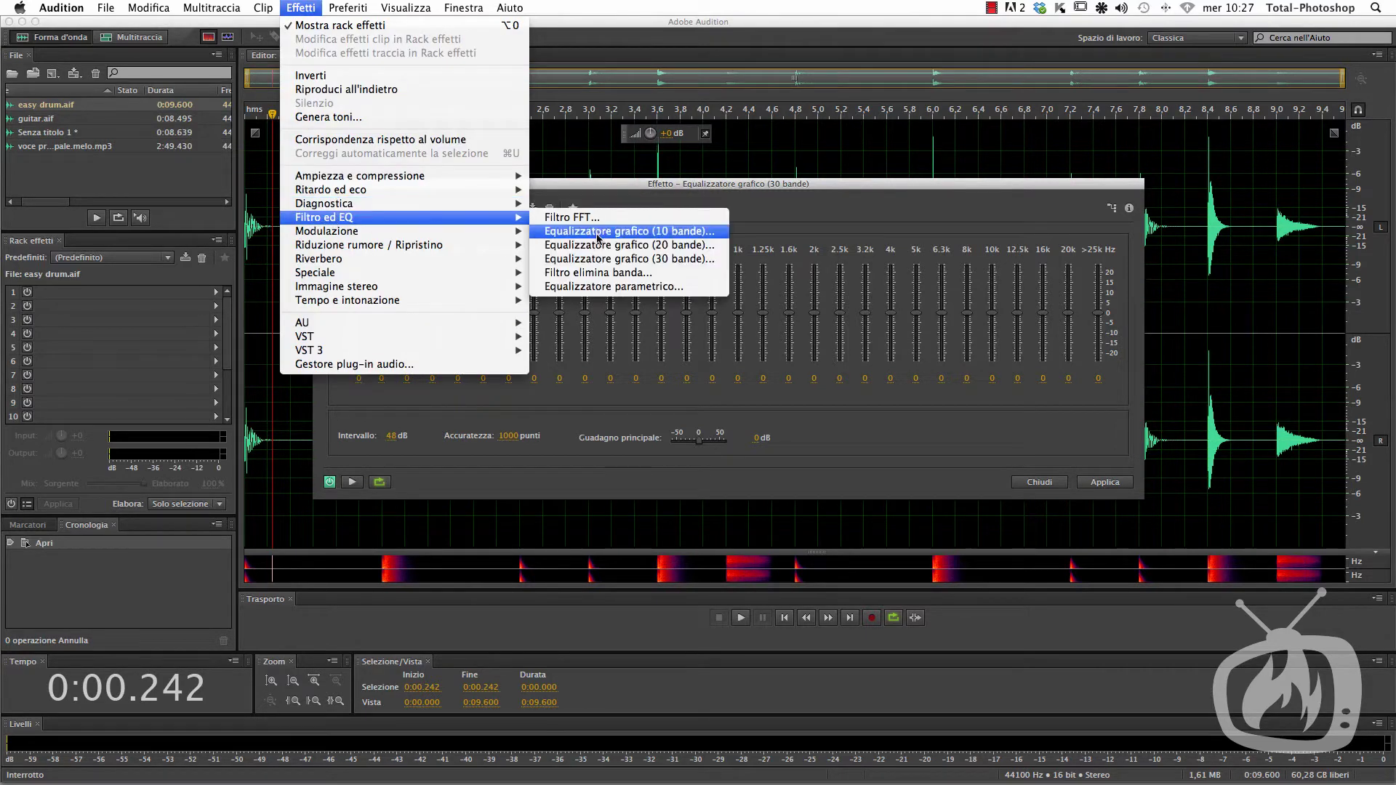
left_click(725, 230)
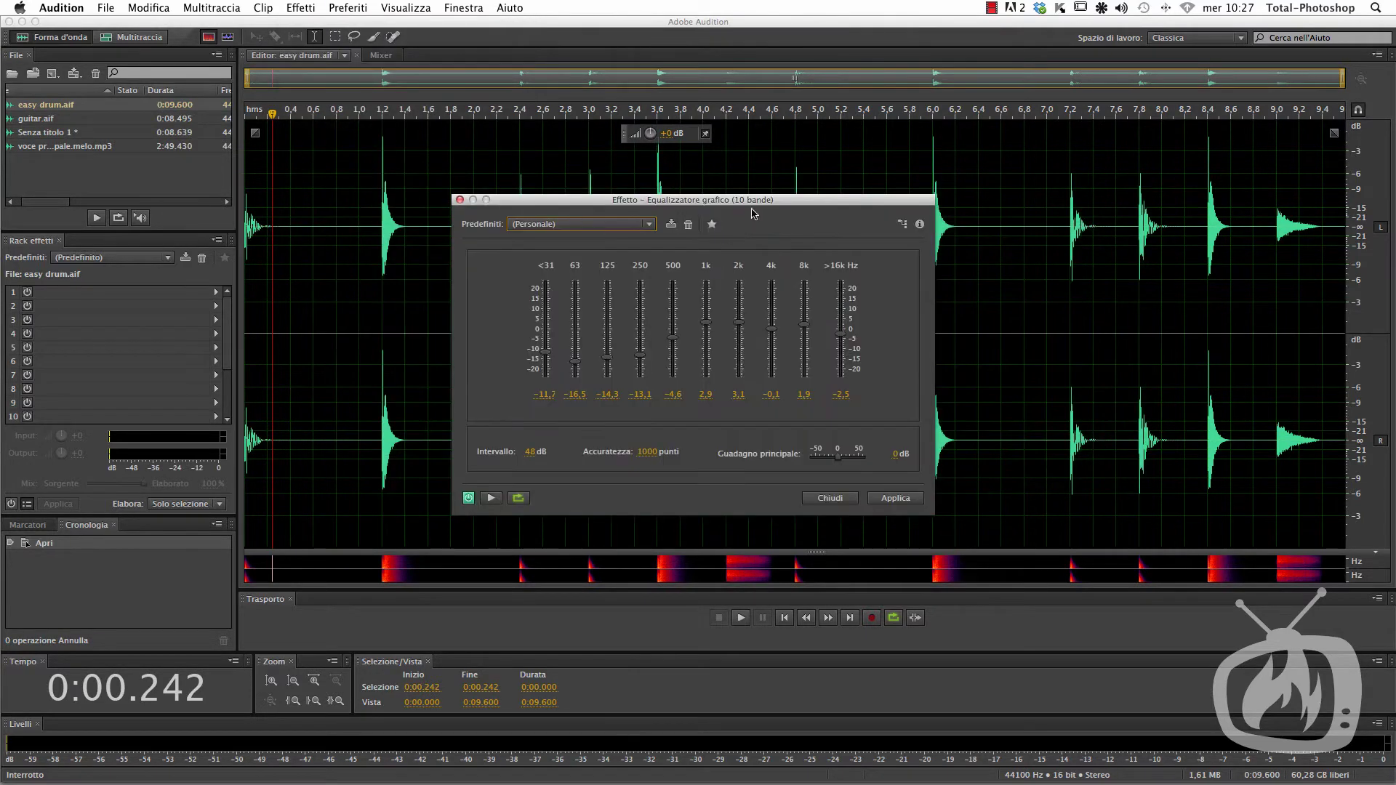
left_click_drag(875, 157, 815, 187)
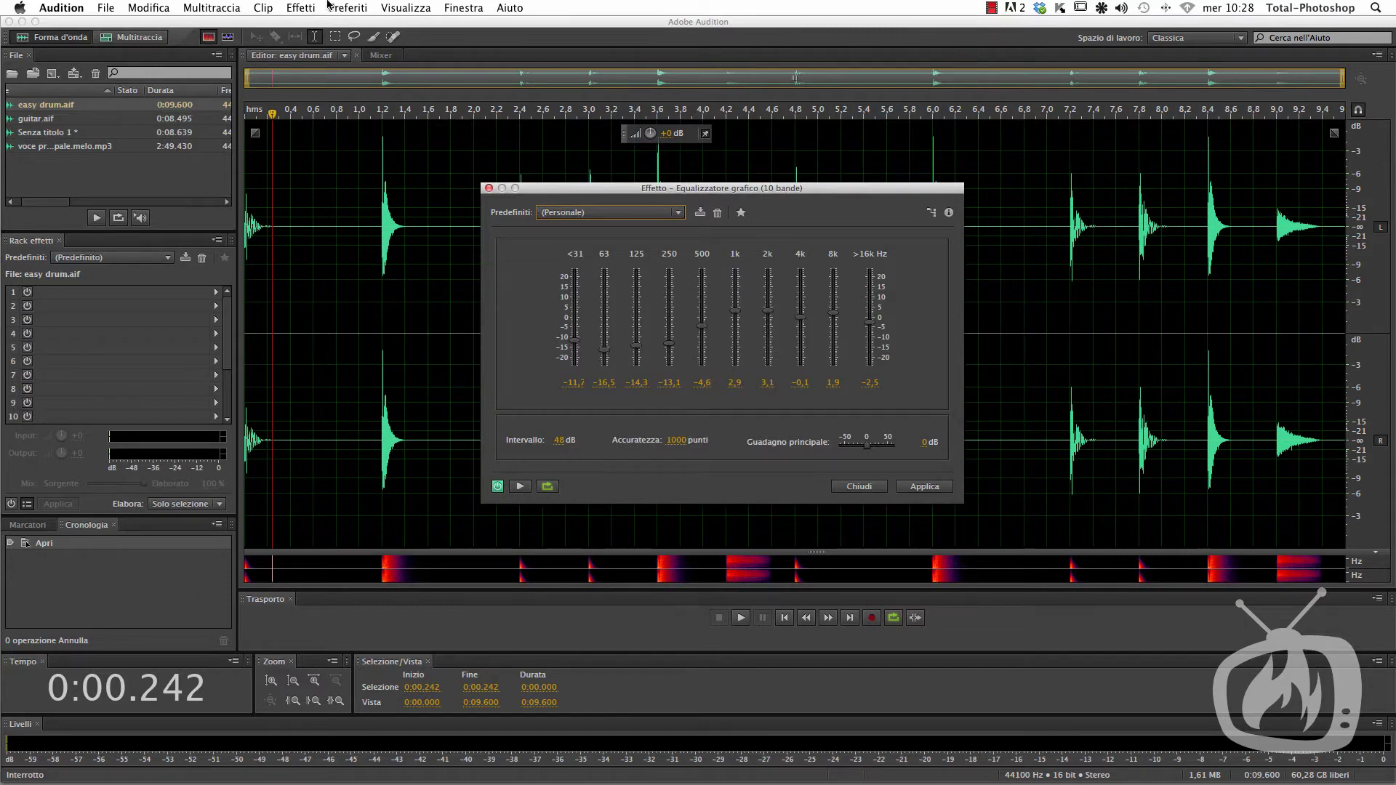
- Switch to the 20-band graphic equalizer and move its window so the start of the waveform stays in view
left_click(301, 7)
mouse_move(349, 218)
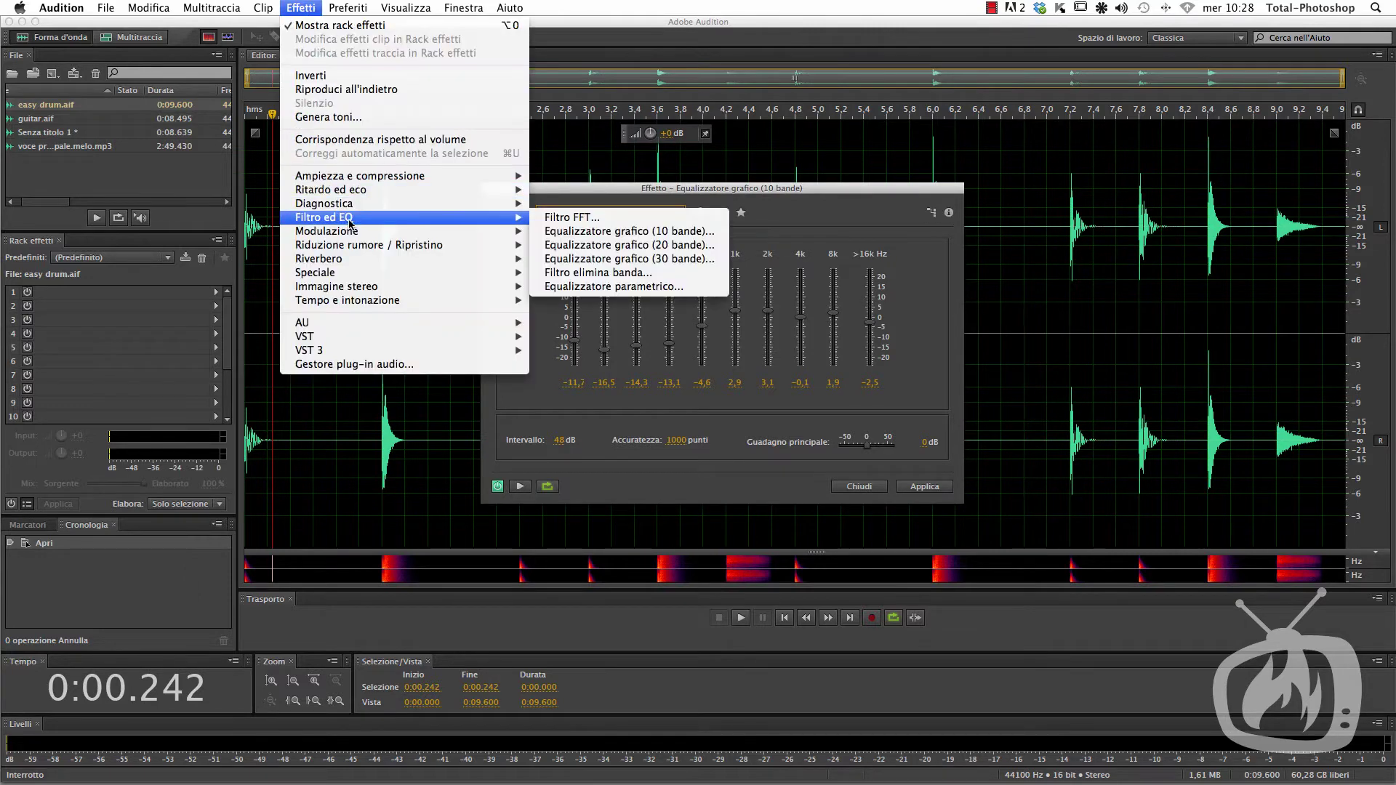
left_click(578, 245)
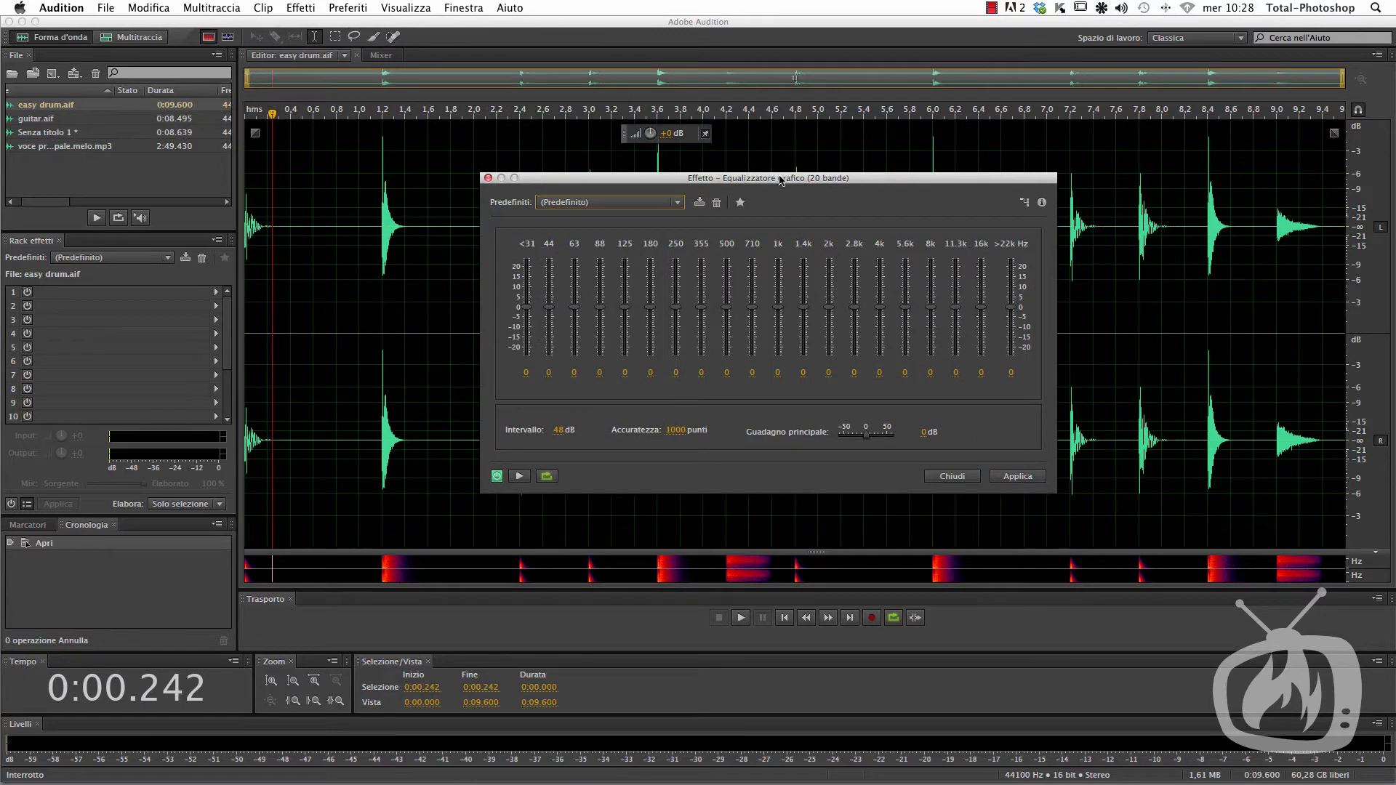
left_click_drag(778, 179, 746, 221)
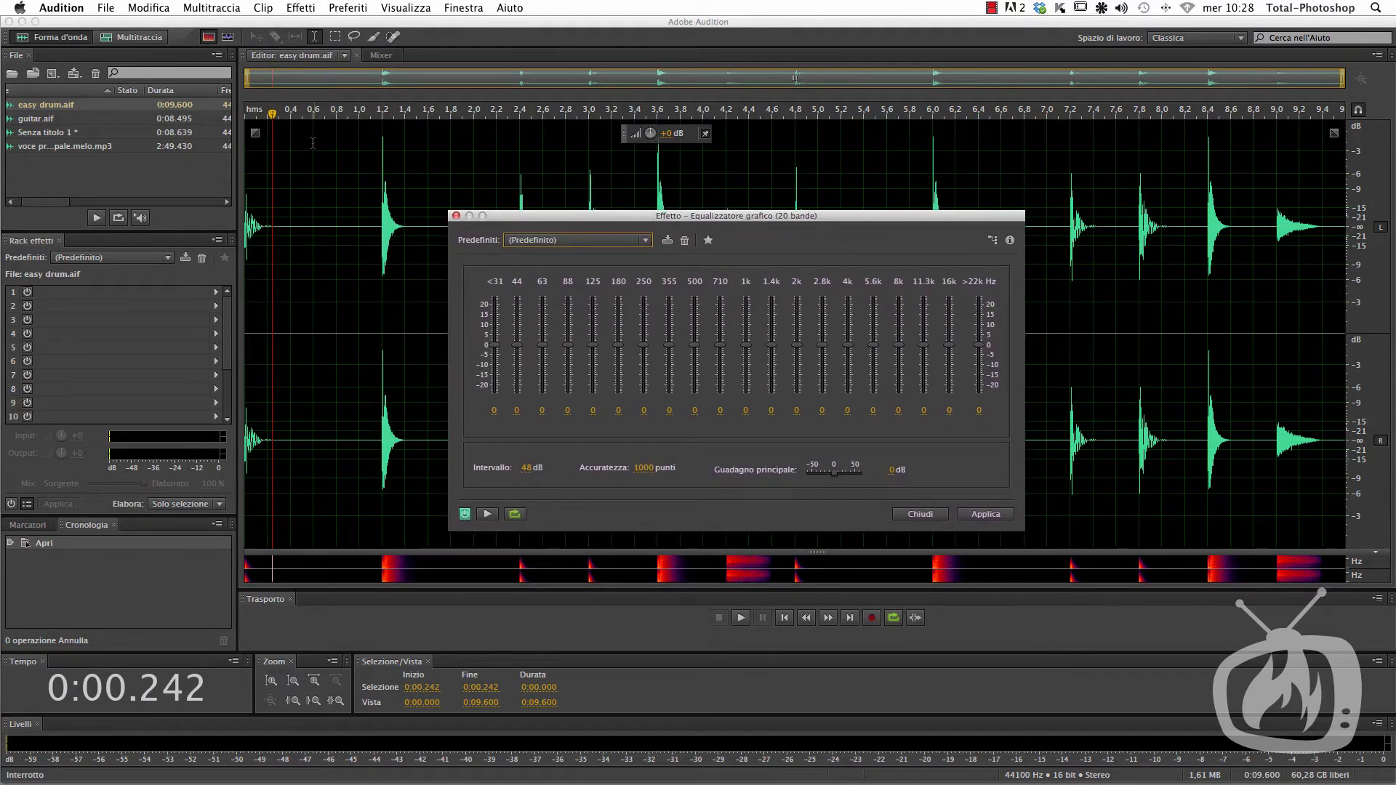
- Move the playhead to the start of easy drum.aif, listen to the loop and stop playback
left_click_drag(272, 114, 181, 115)
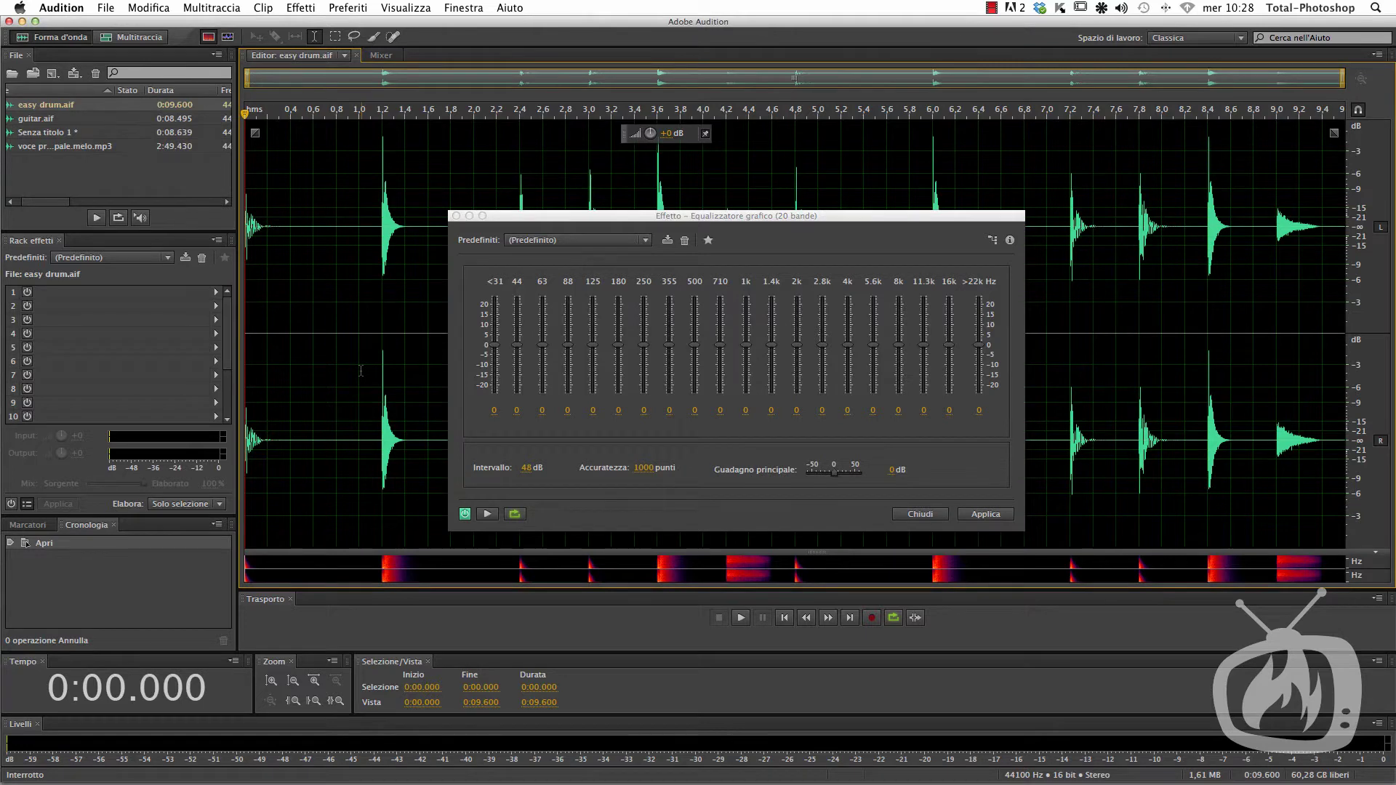
key("space")
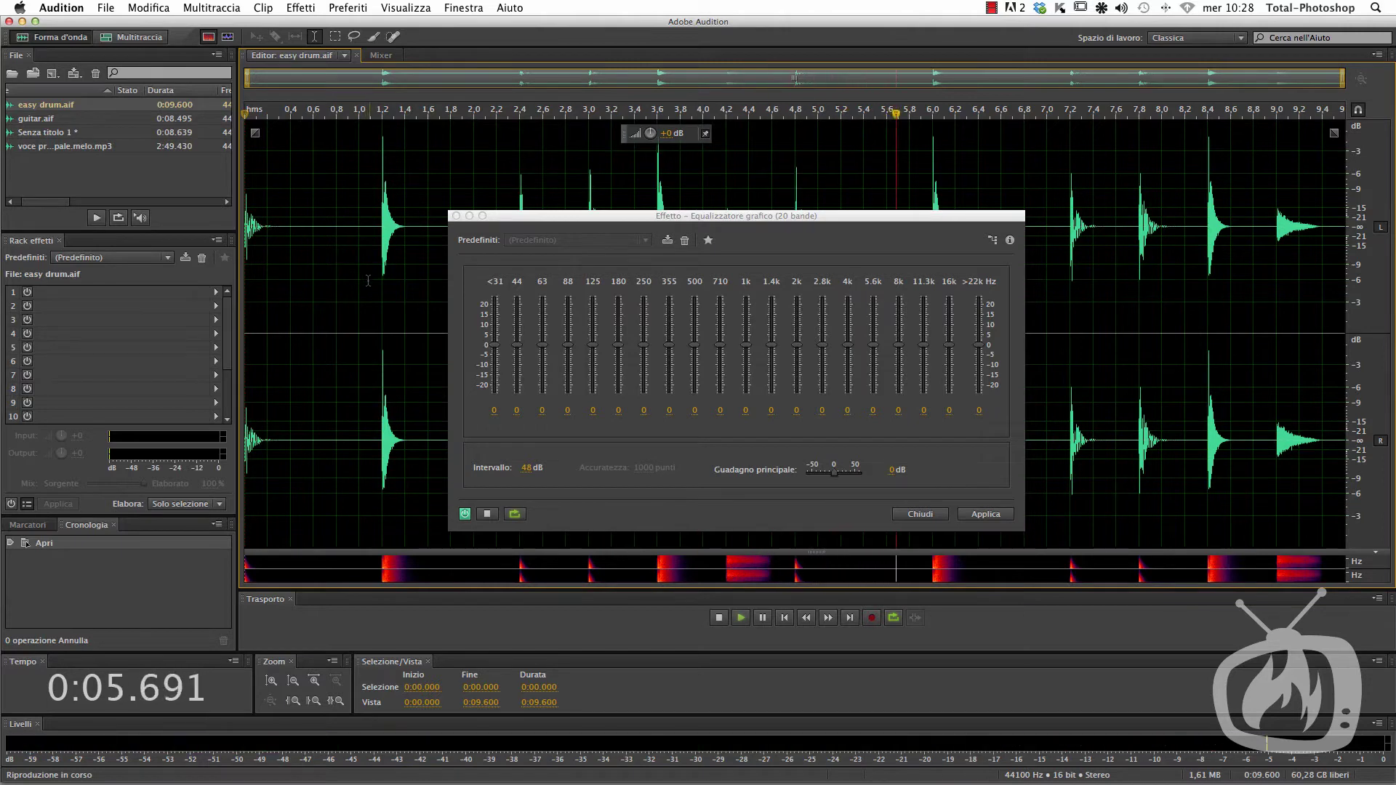
key("space")
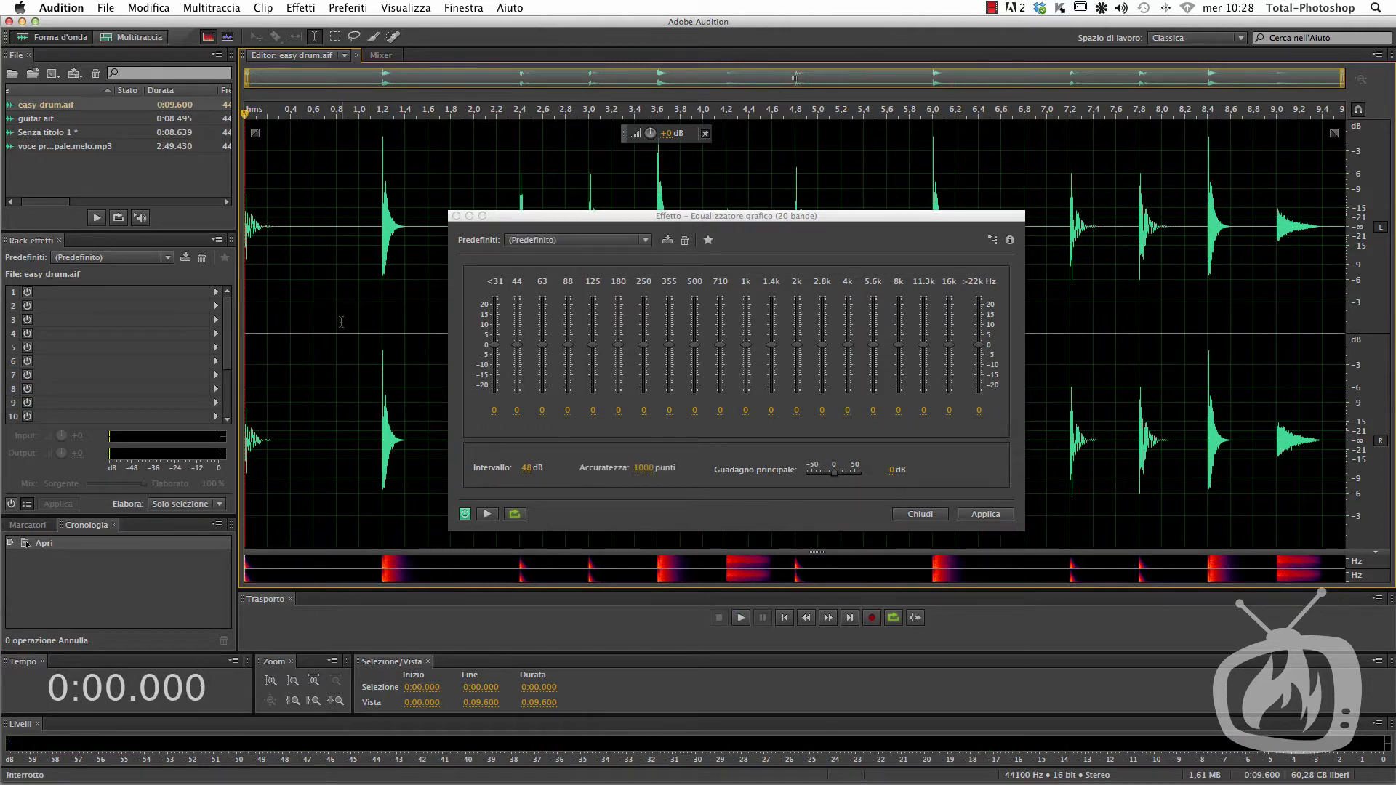
- Select the first drum hit, from the start to about 0.868 s, and listen to it alone
left_click_drag(344, 322, 149, 327)
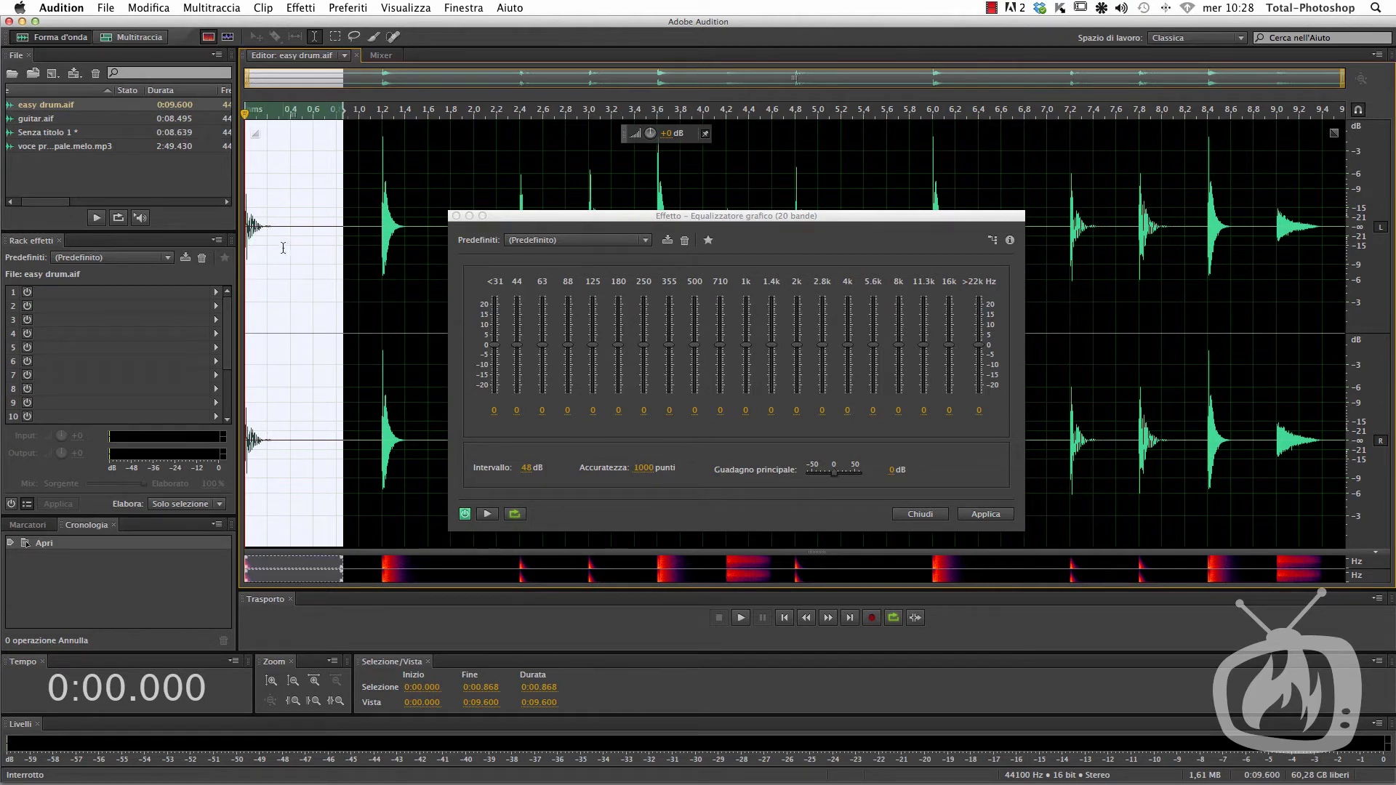
key("space")
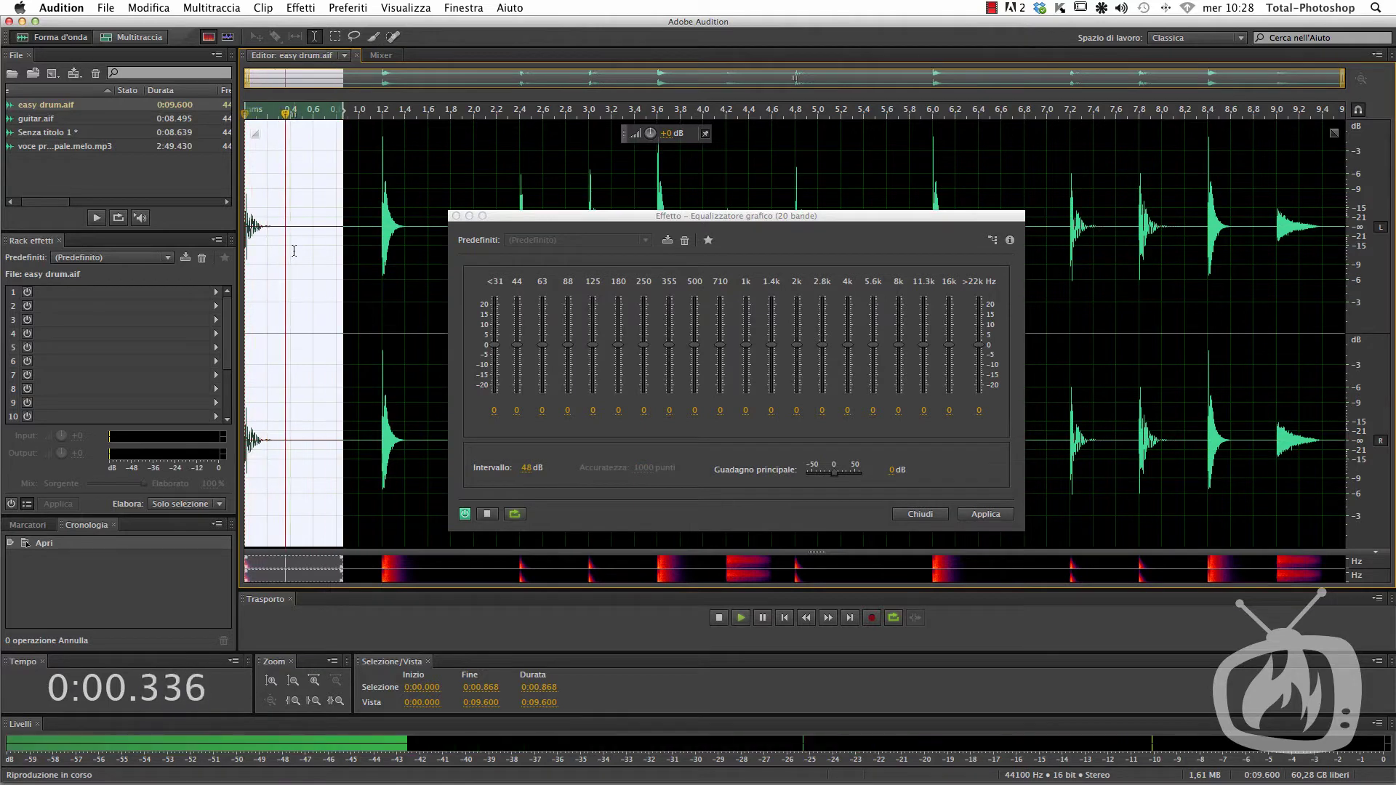
key("space")
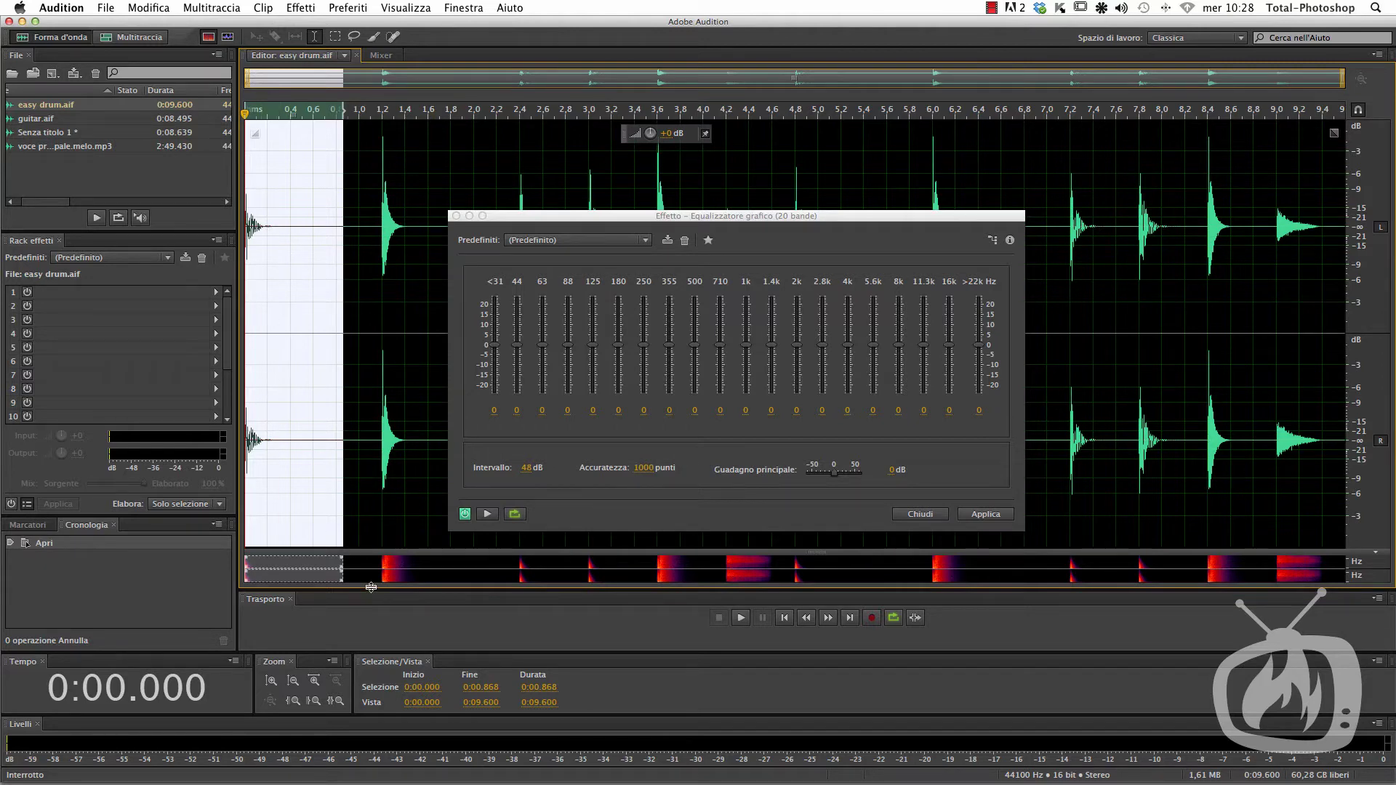
- Enlarge the spectral display, zoom in on time and frequency, and bring the low frequencies of the first hits into view
left_click_drag(371, 587, 380, 636)
left_click_drag(375, 580, 428, 317)
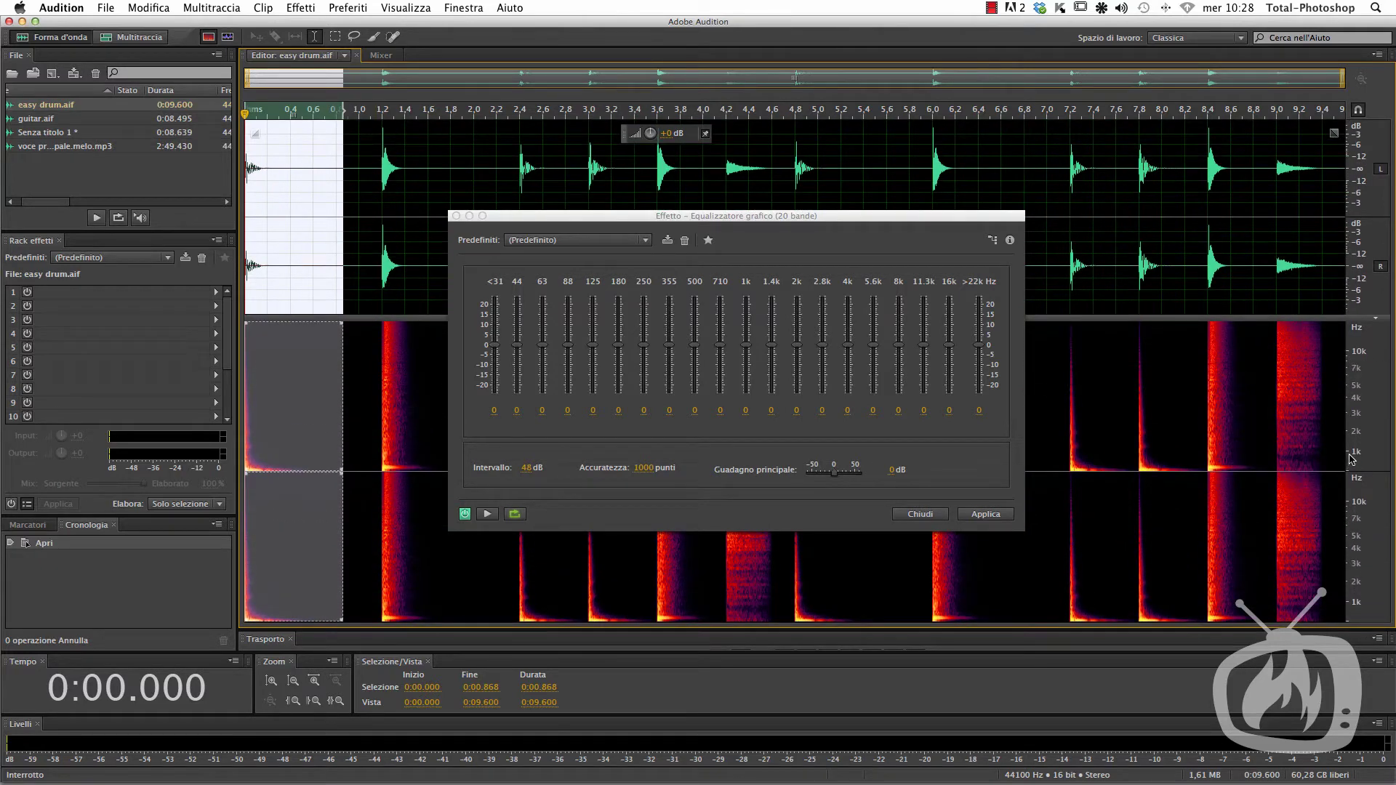
right_click(1360, 415)
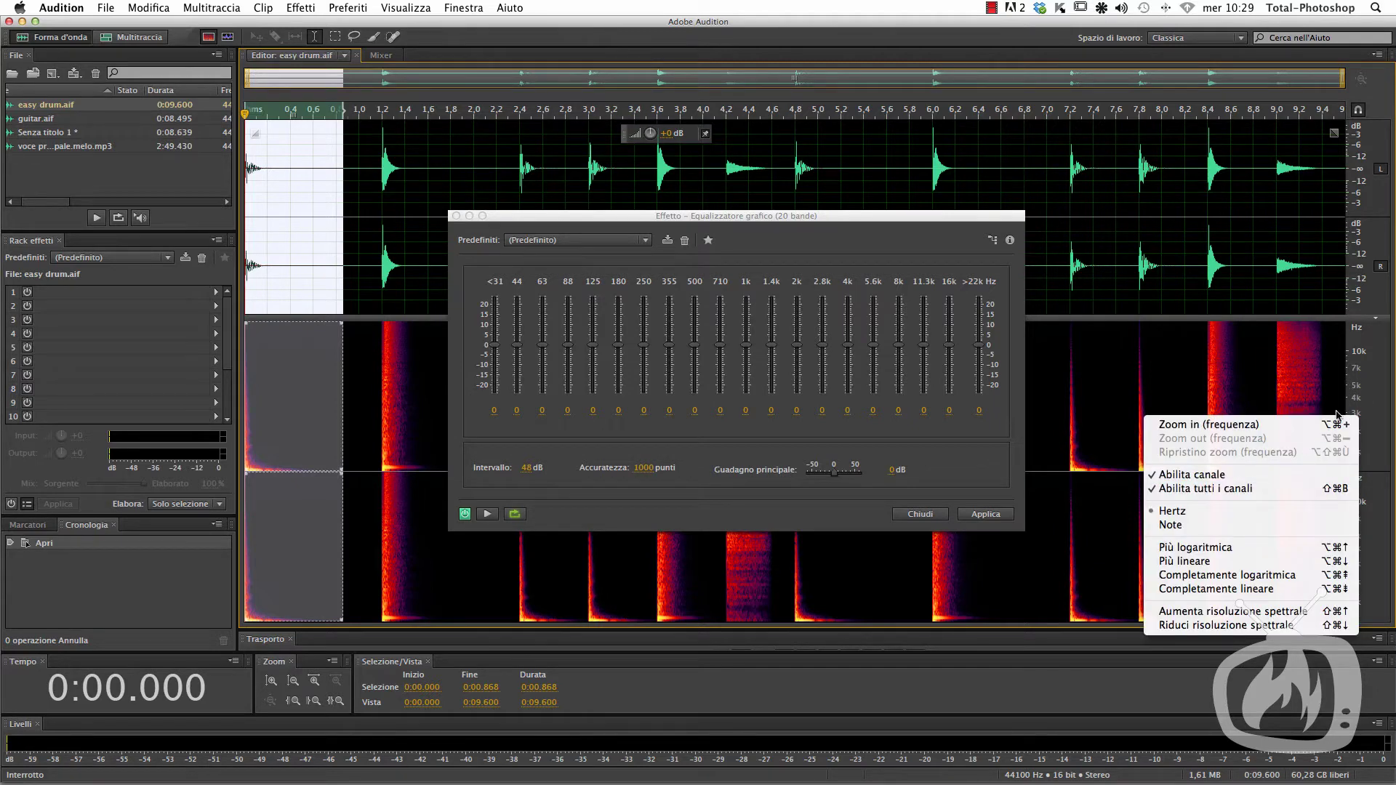
left_click(1336, 424)
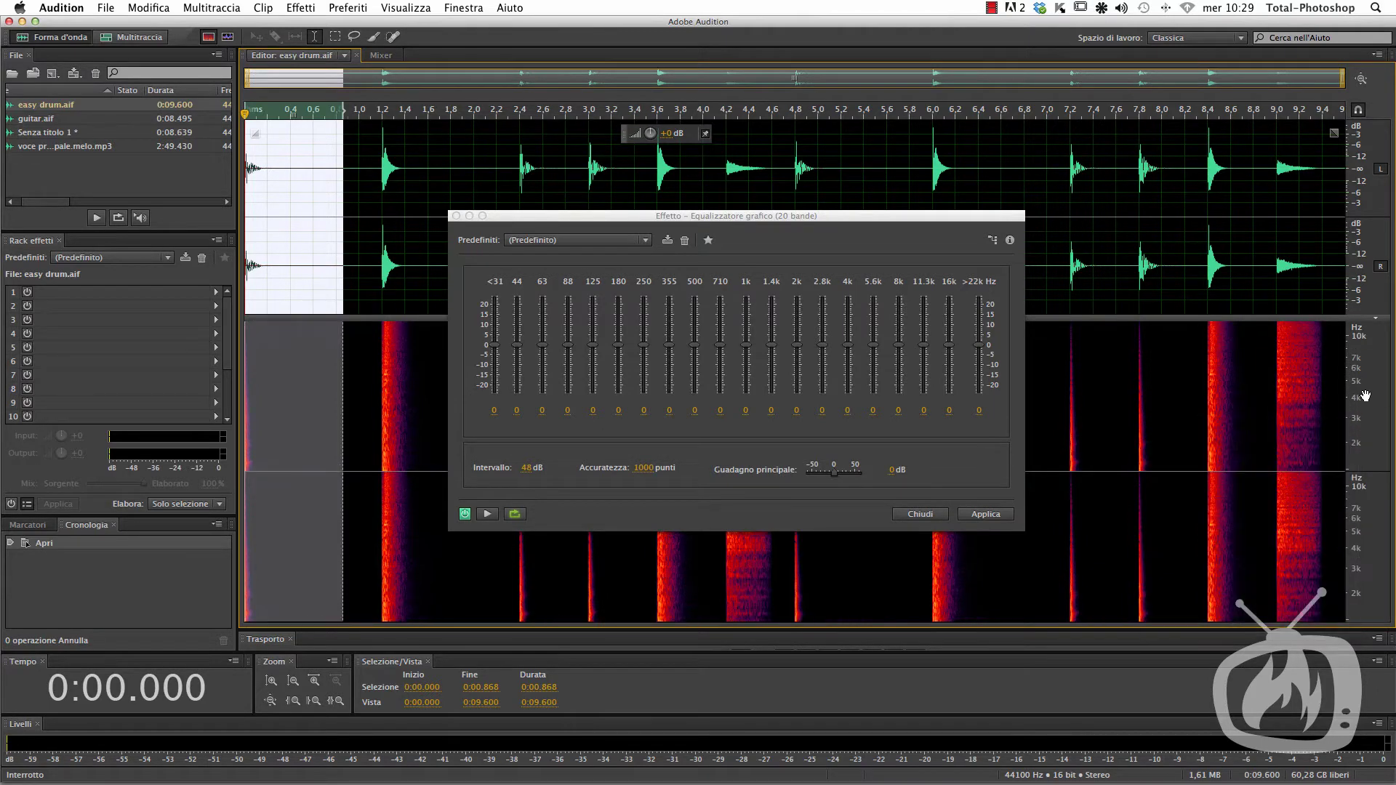
key("equal")
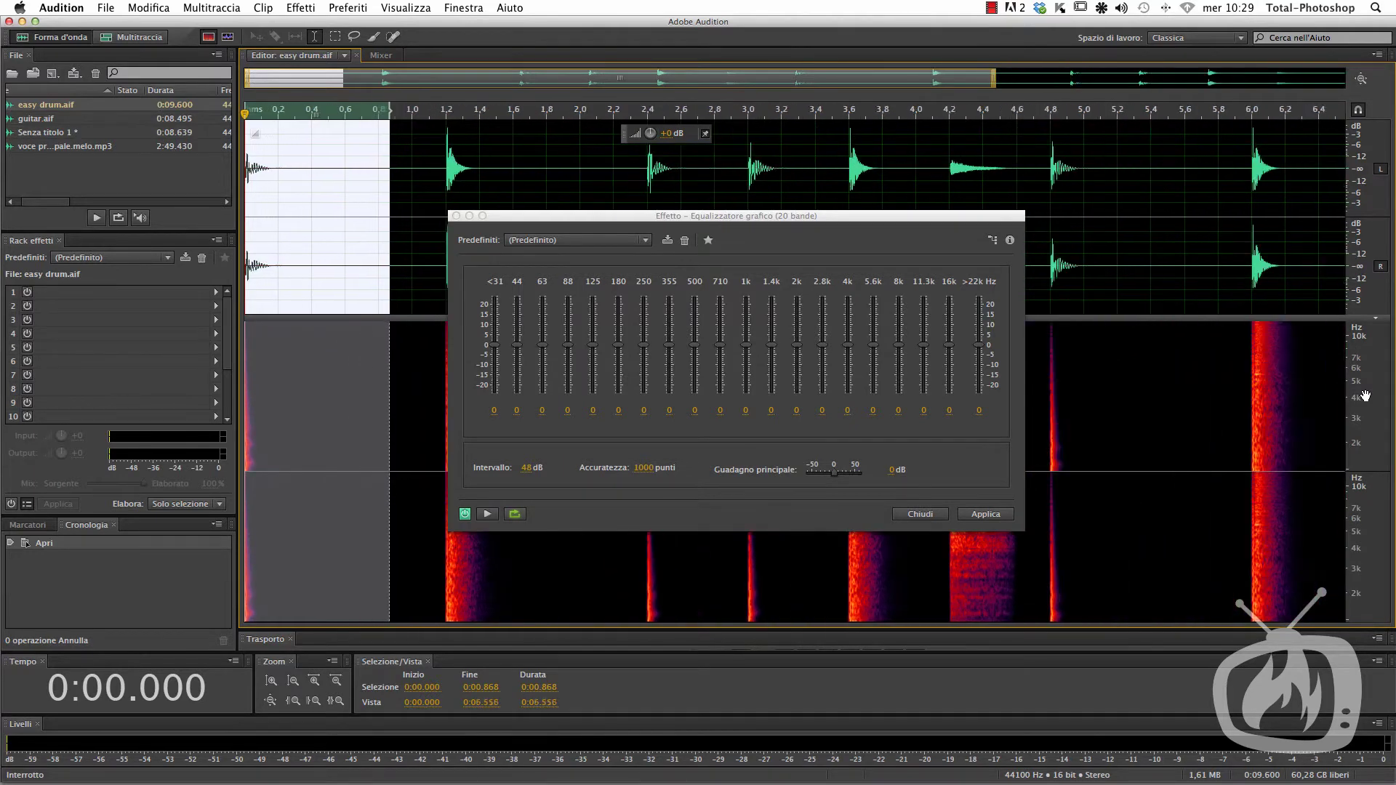
key("equal")
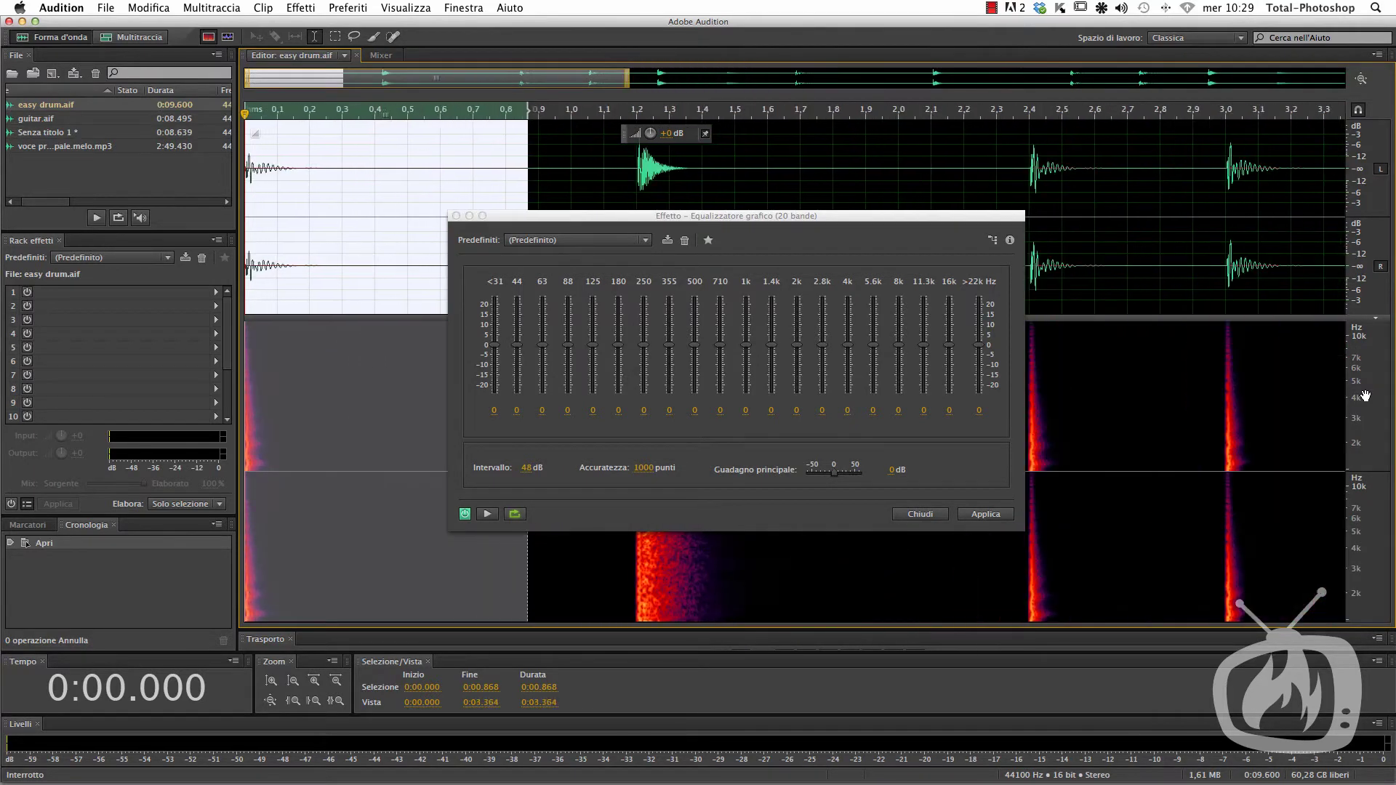
left_click(1329, 407)
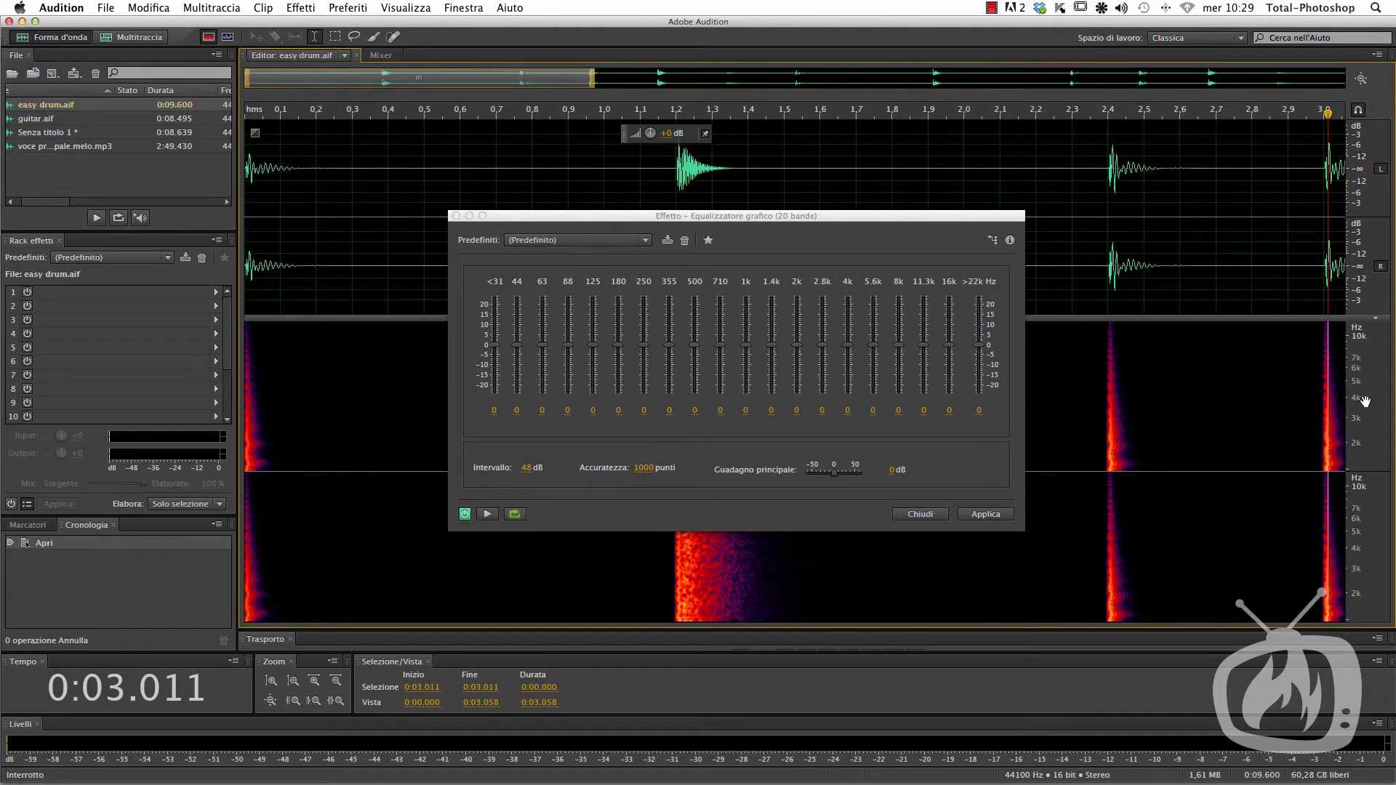
left_click_drag(1358, 419, 1366, 370)
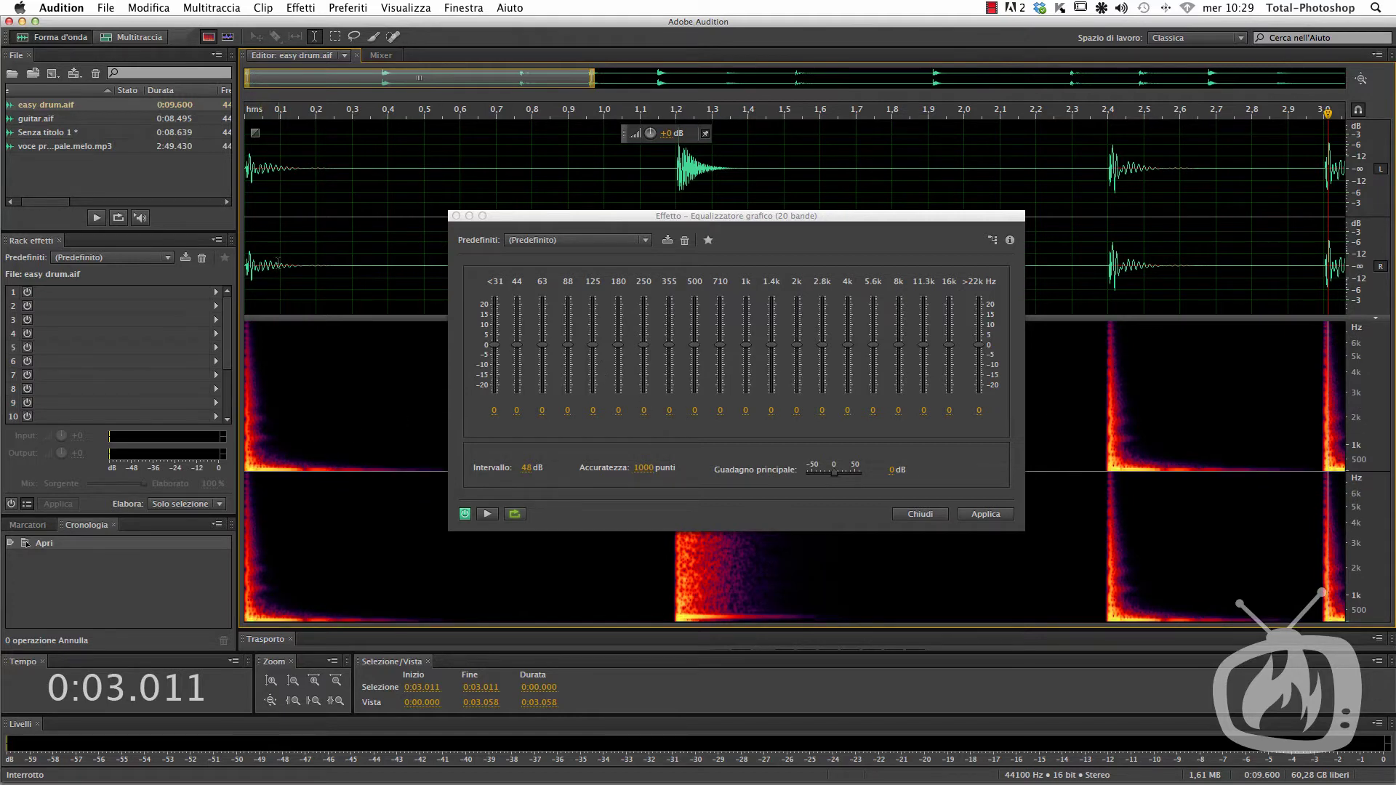
- Select the first drum hit, raise the 63, 88, 125, 180 and 250 Hz bands to 14.4, 17.5, 8.3, 14 and 10.1 dB, and preview it
left_click_drag(619, 186, 146, 194)
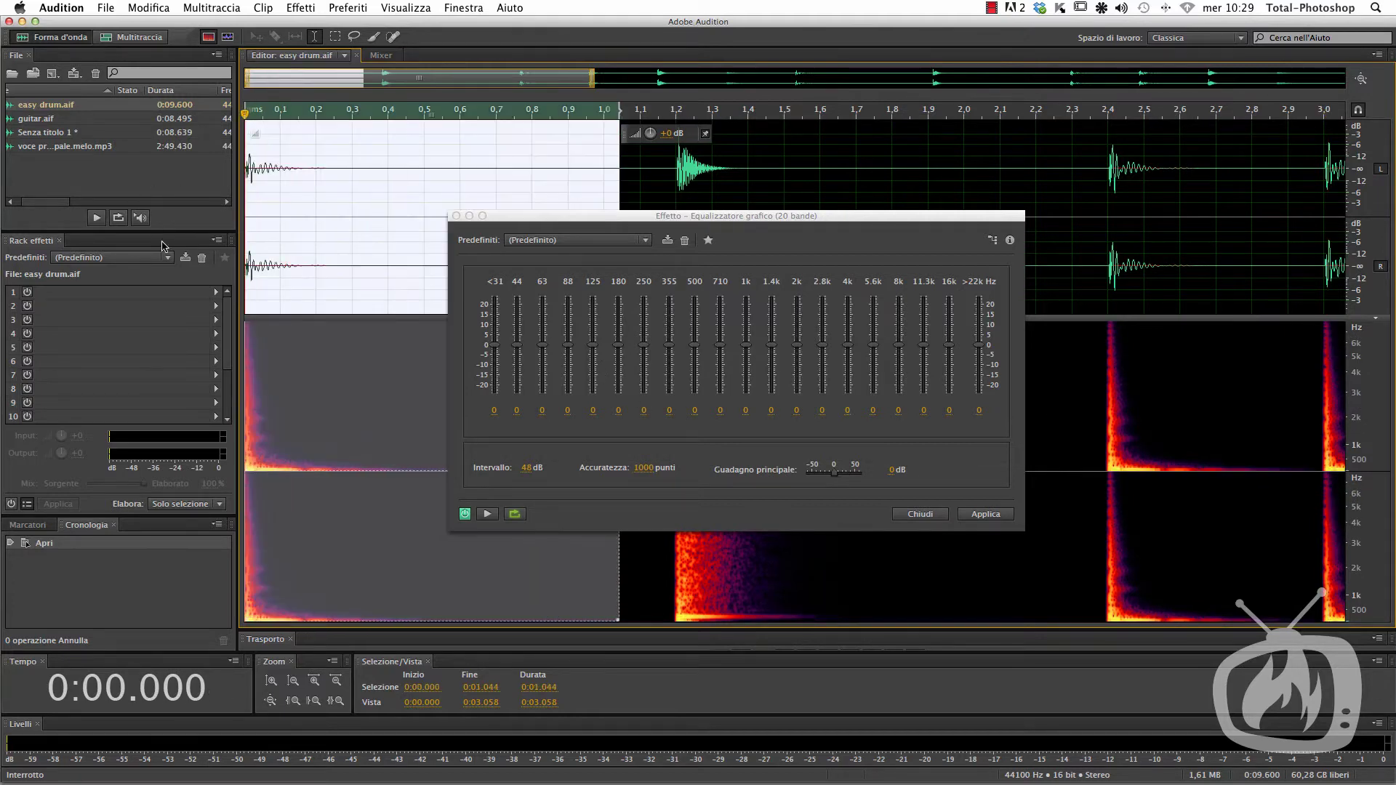
mouse_move(616, 349)
left_mouse_down()
mouse_move(618, 325)
mouse_move(598, 332)
left_mouse_up()
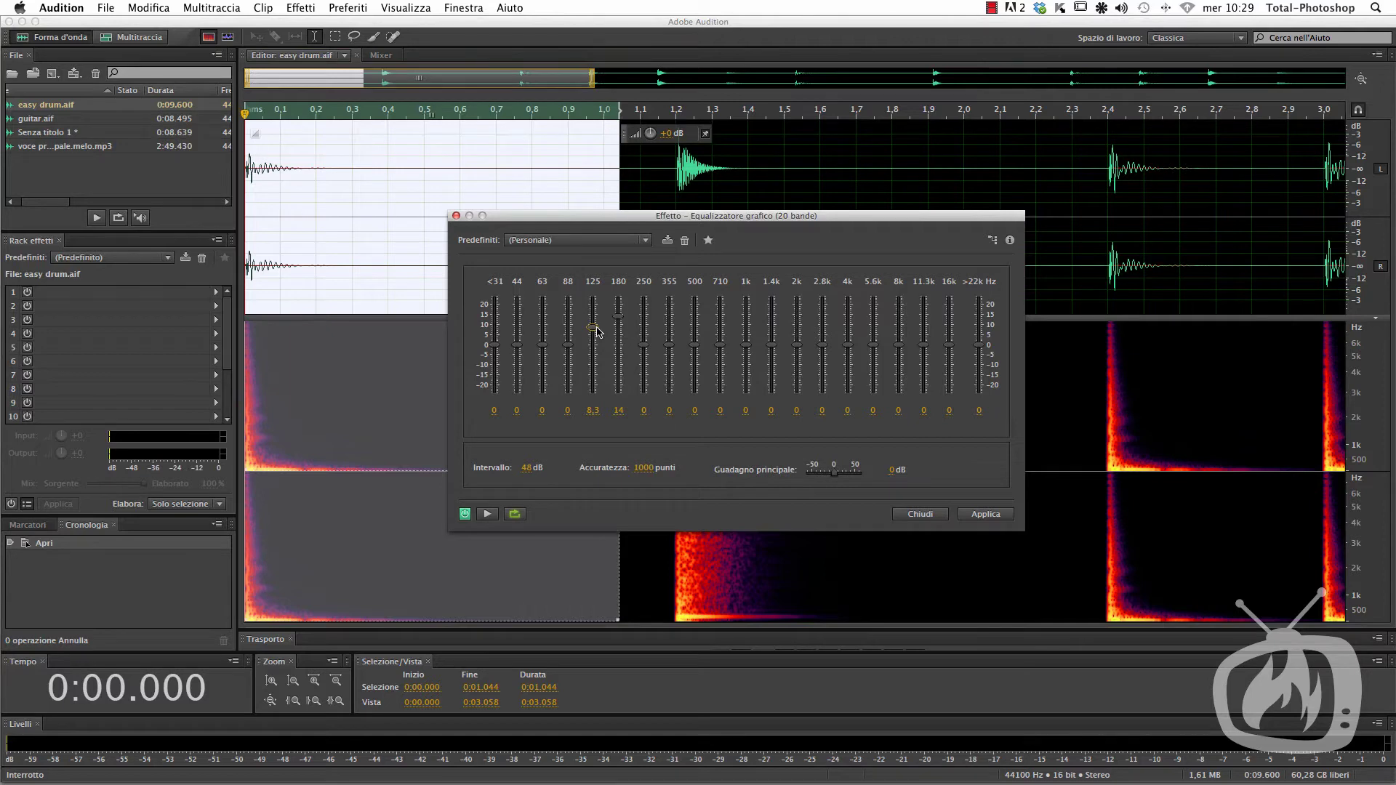
left_click_drag(645, 352, 546, 320)
key("space")
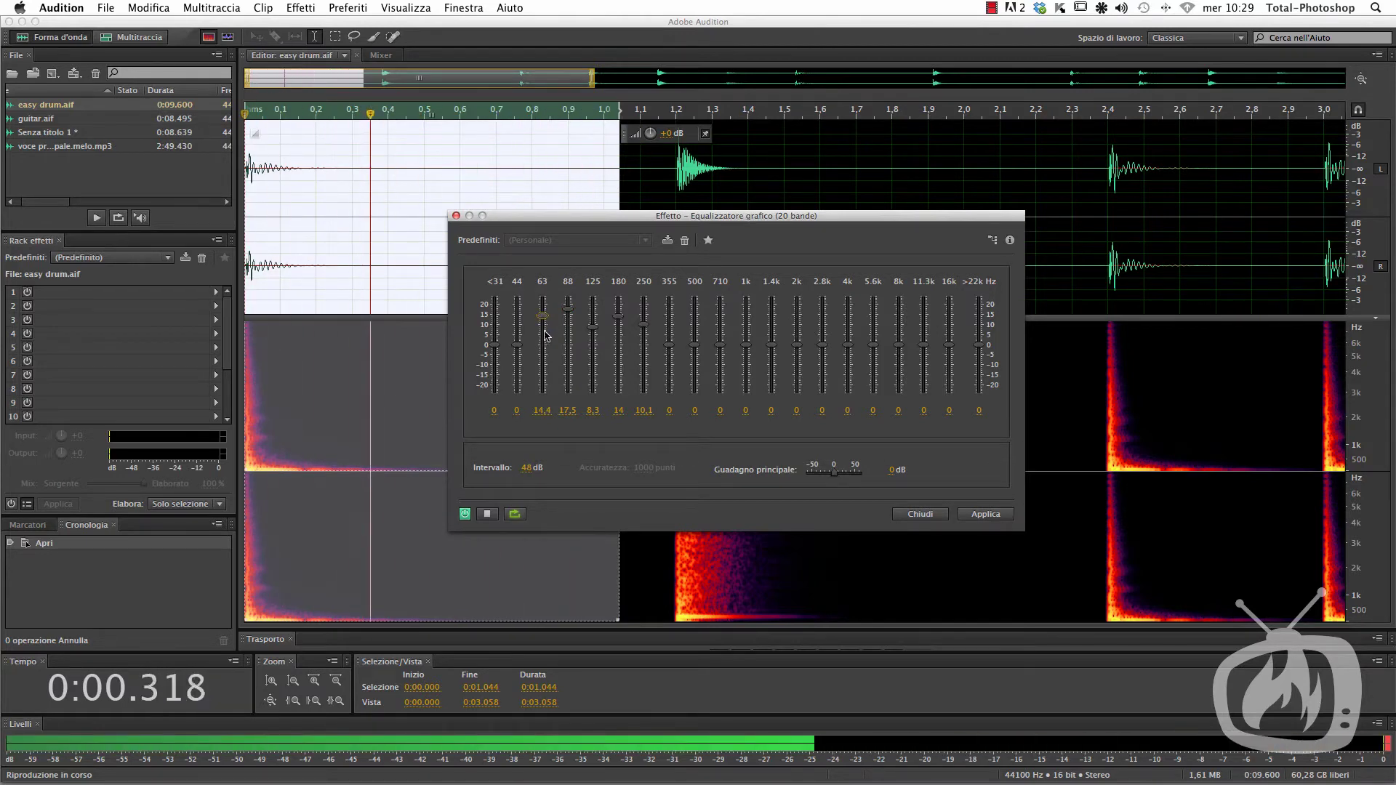
- Lower the 63, 88, 180 and 250 Hz bands to 8.4, 10.9, 11.2 and 2.2 dB, comparing playback with and without the equalizer
left_click(466, 515)
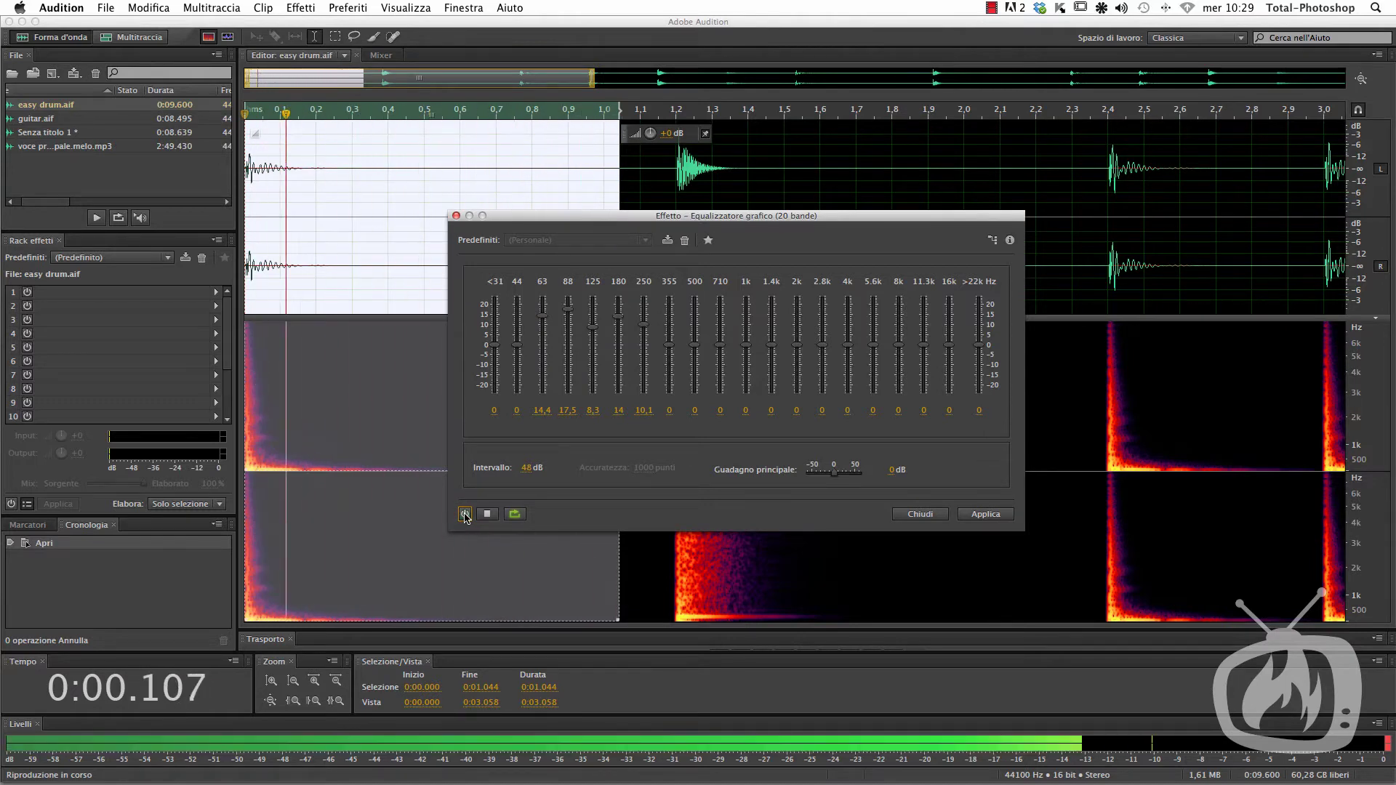
left_click(466, 514)
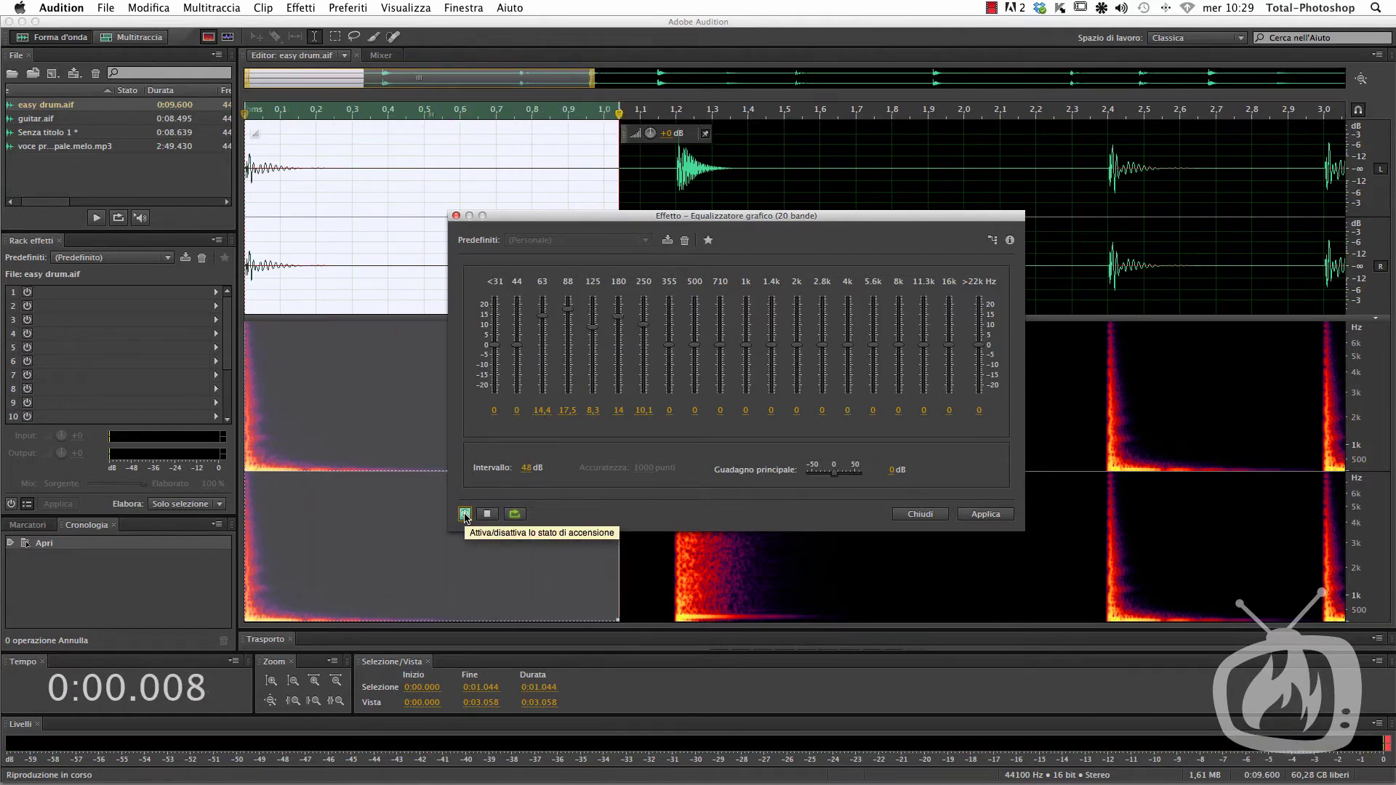
left_click_drag(568, 310, 619, 320)
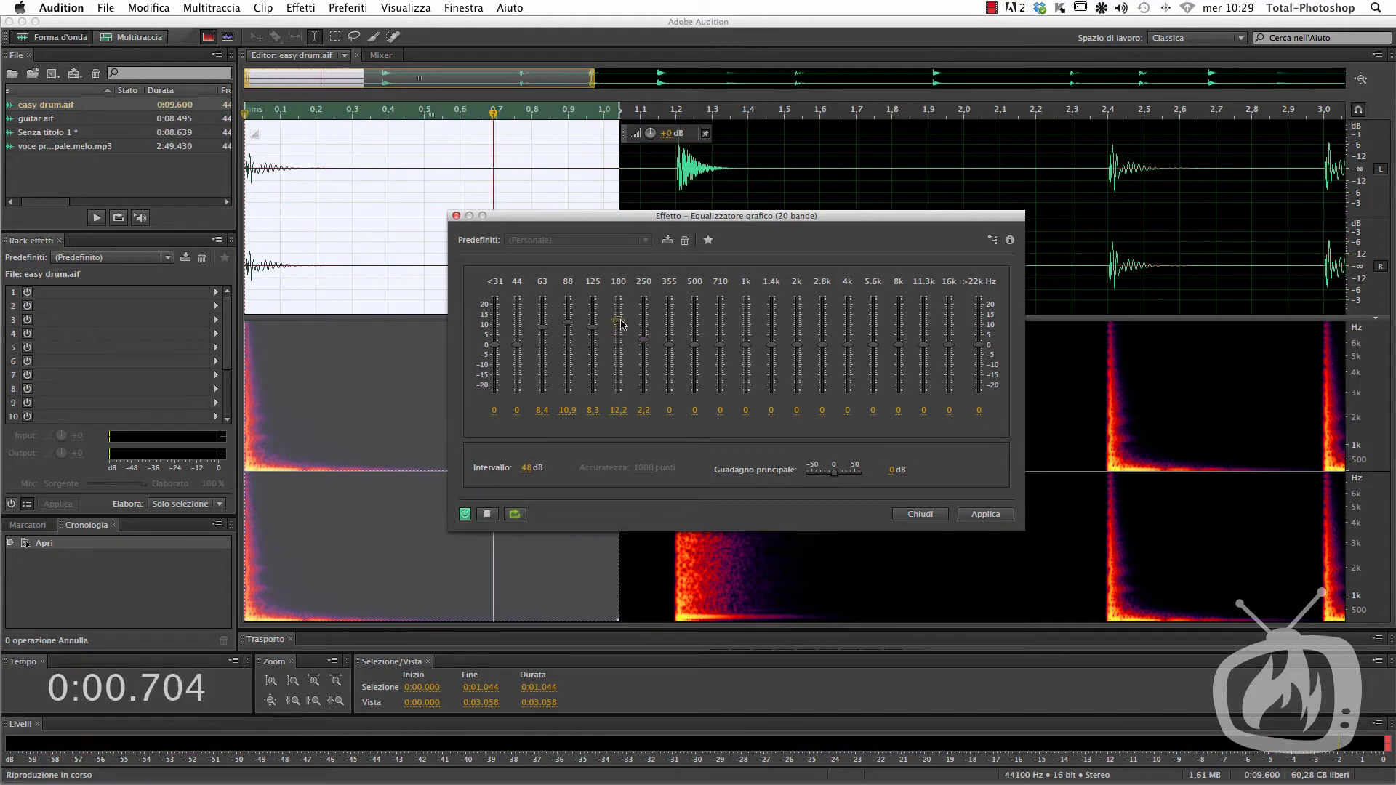
left_click(464, 514)
left_click(463, 515)
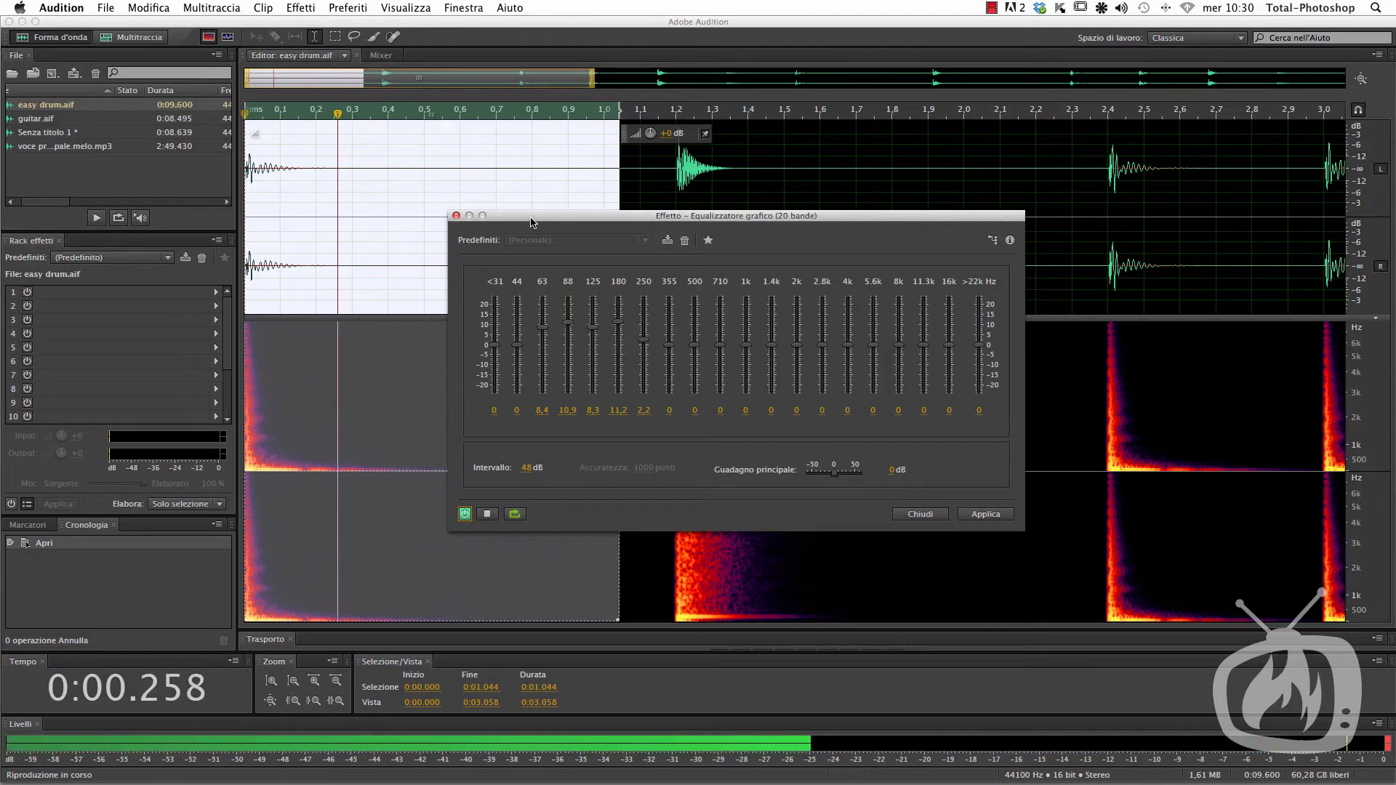
left_click(352, 284)
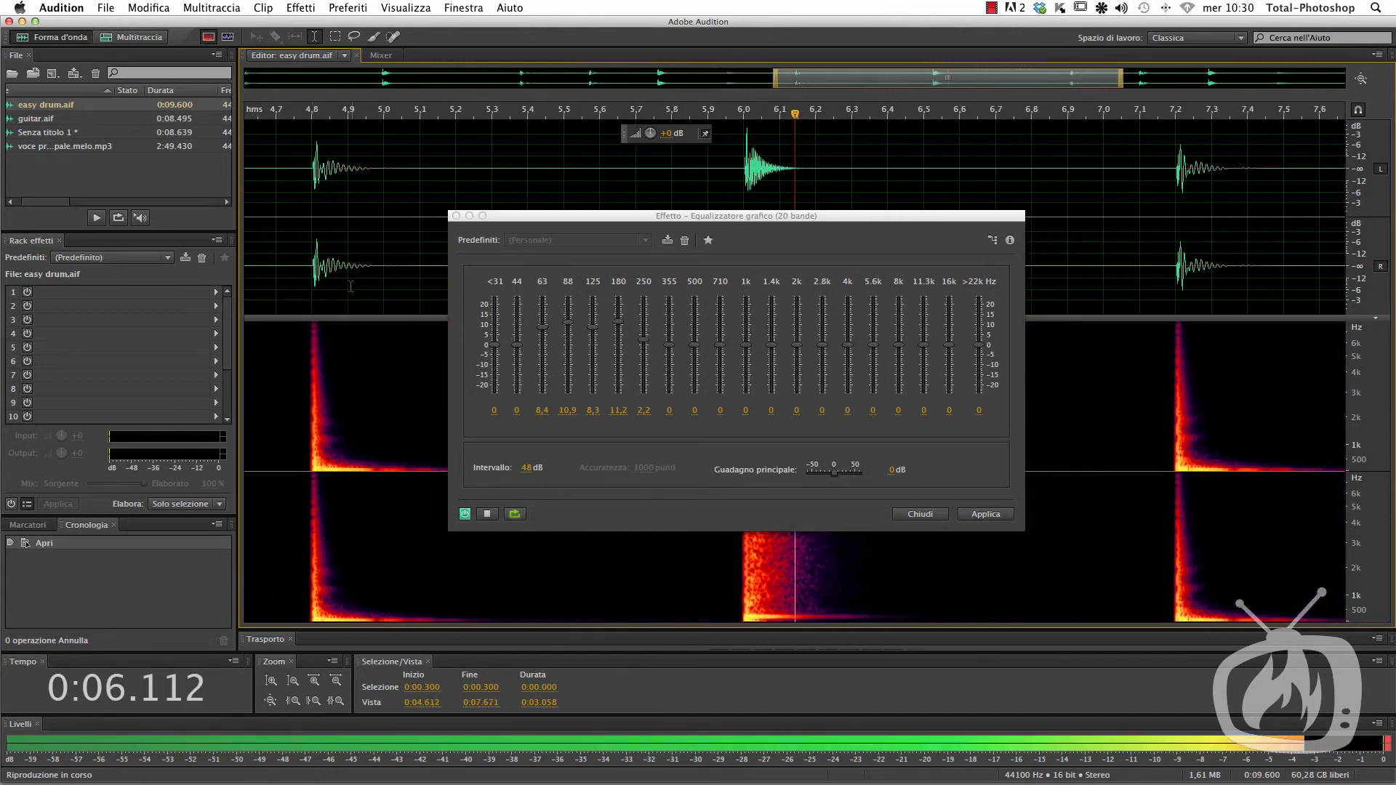
key("space")
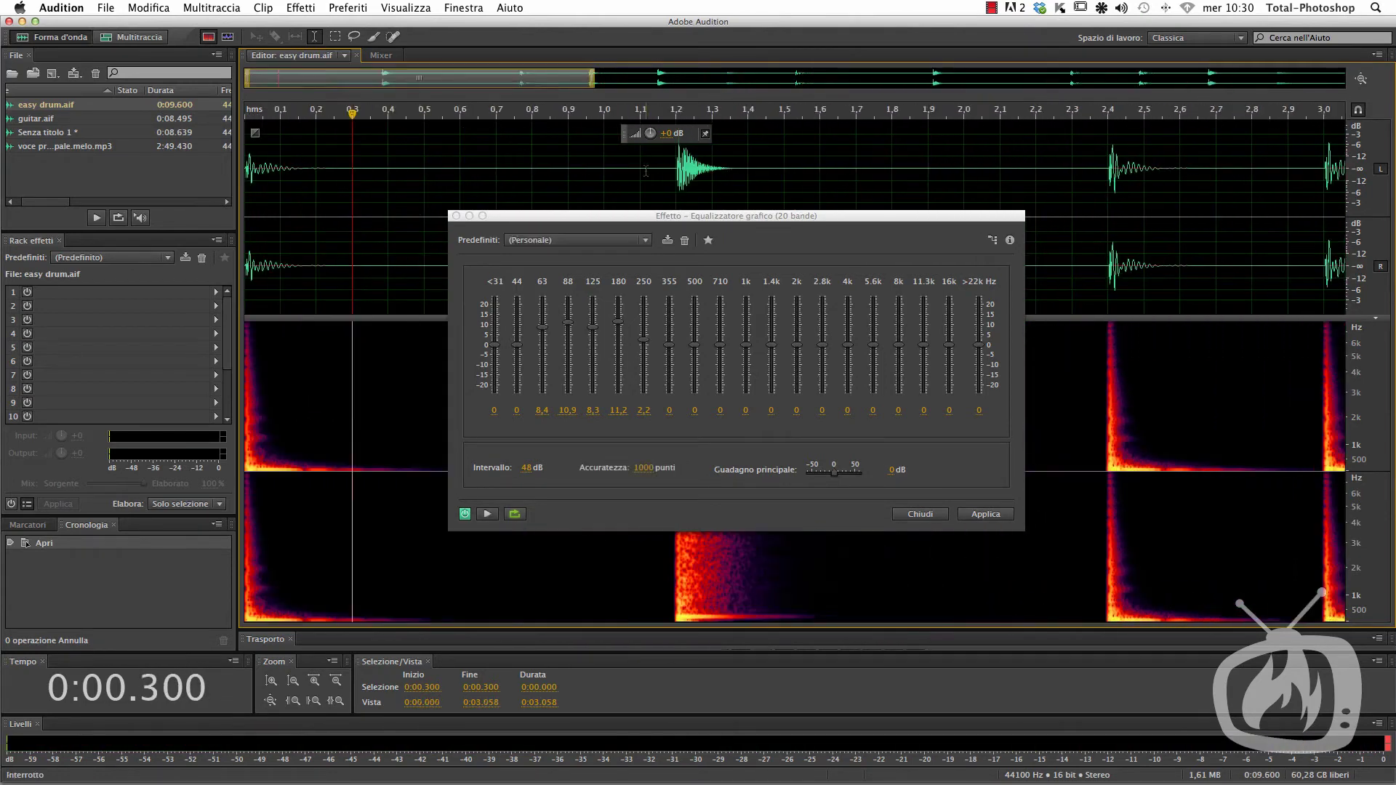
- Select the second drum hit from 1.188 to 2.293 s, raise the 4k and 5.6k Hz bands to 5.7 and 6.8 dB, and preview it
left_click_drag(672, 182, 1069, 192)
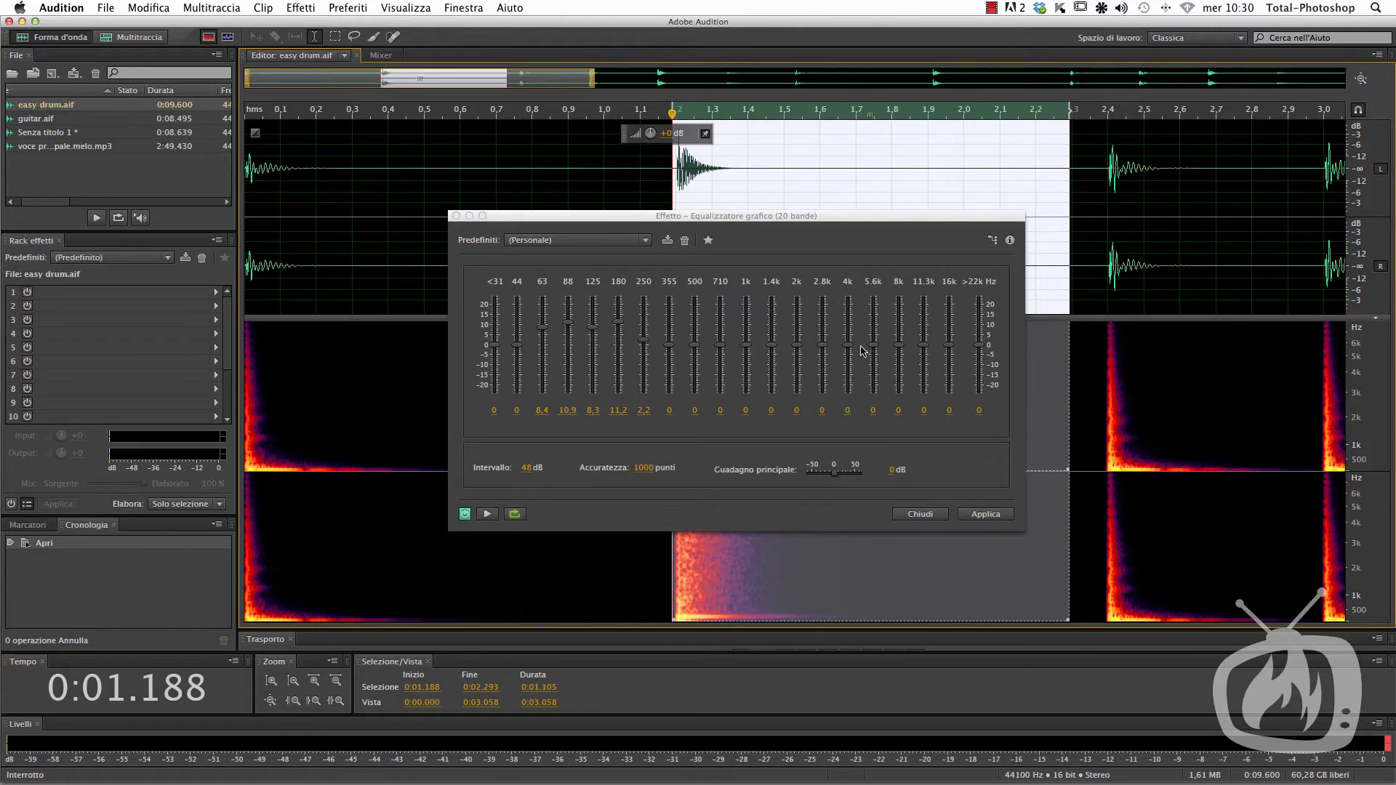
left_click_drag(849, 350, 873, 315)
key("space")
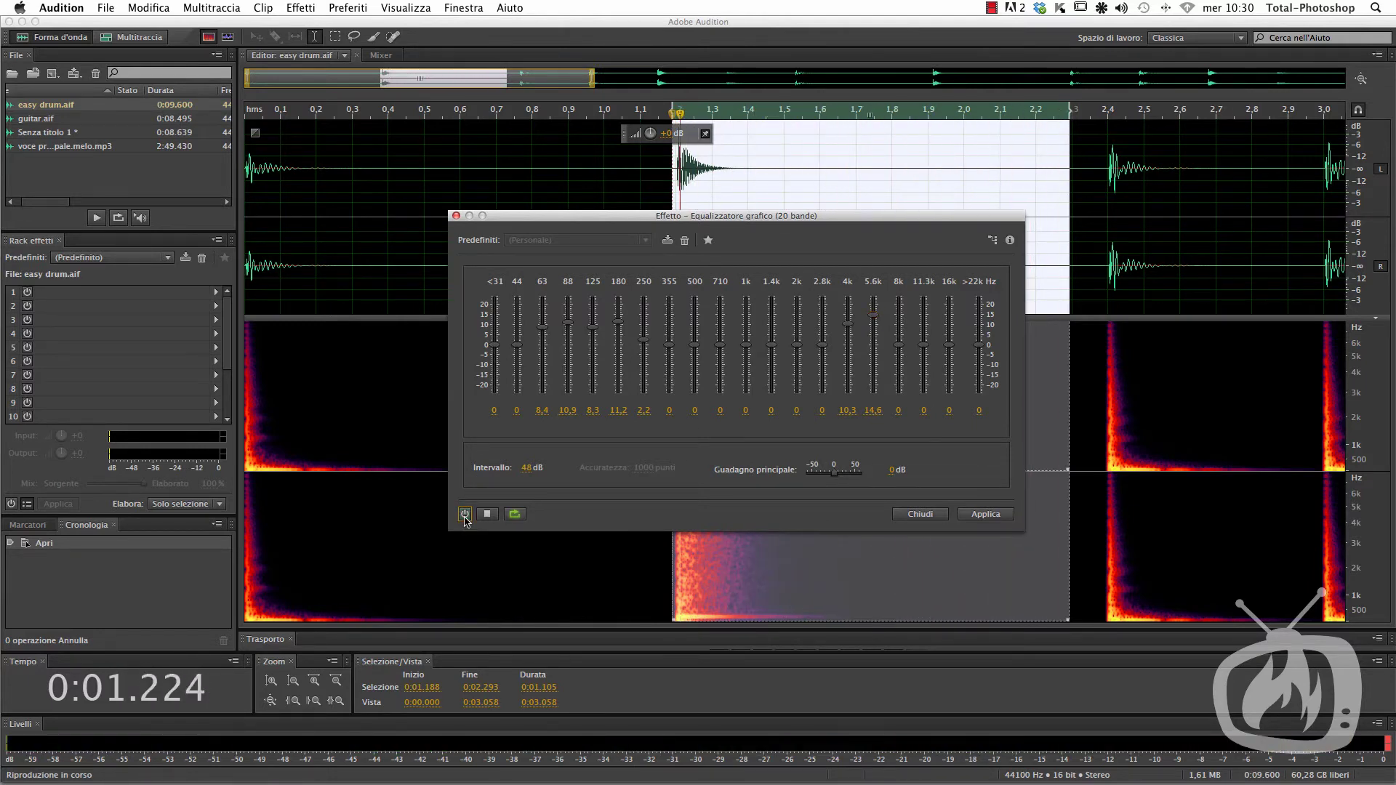
mouse_move(873, 315)
left_mouse_down()
mouse_move(847, 334)
mouse_move(874, 336)
left_mouse_up()
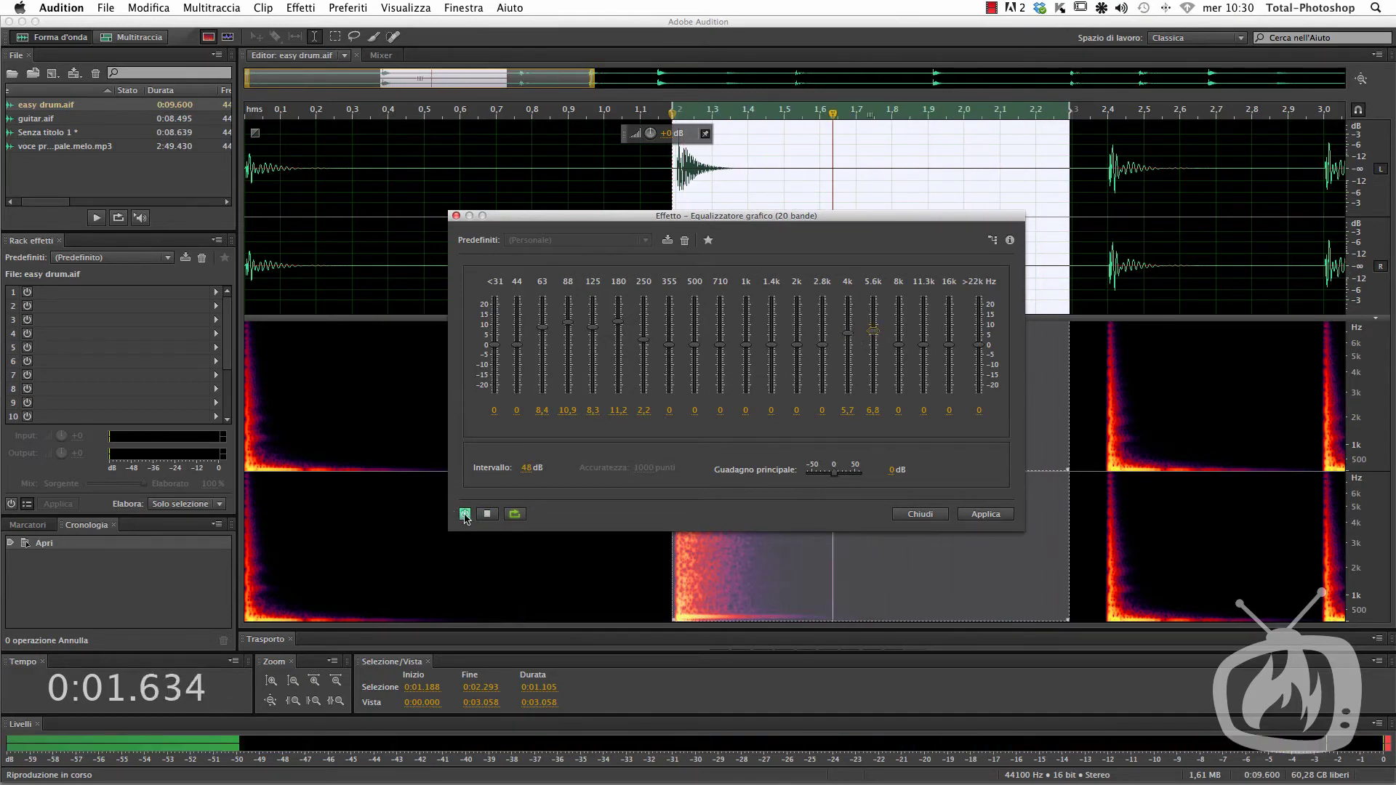
key("space")
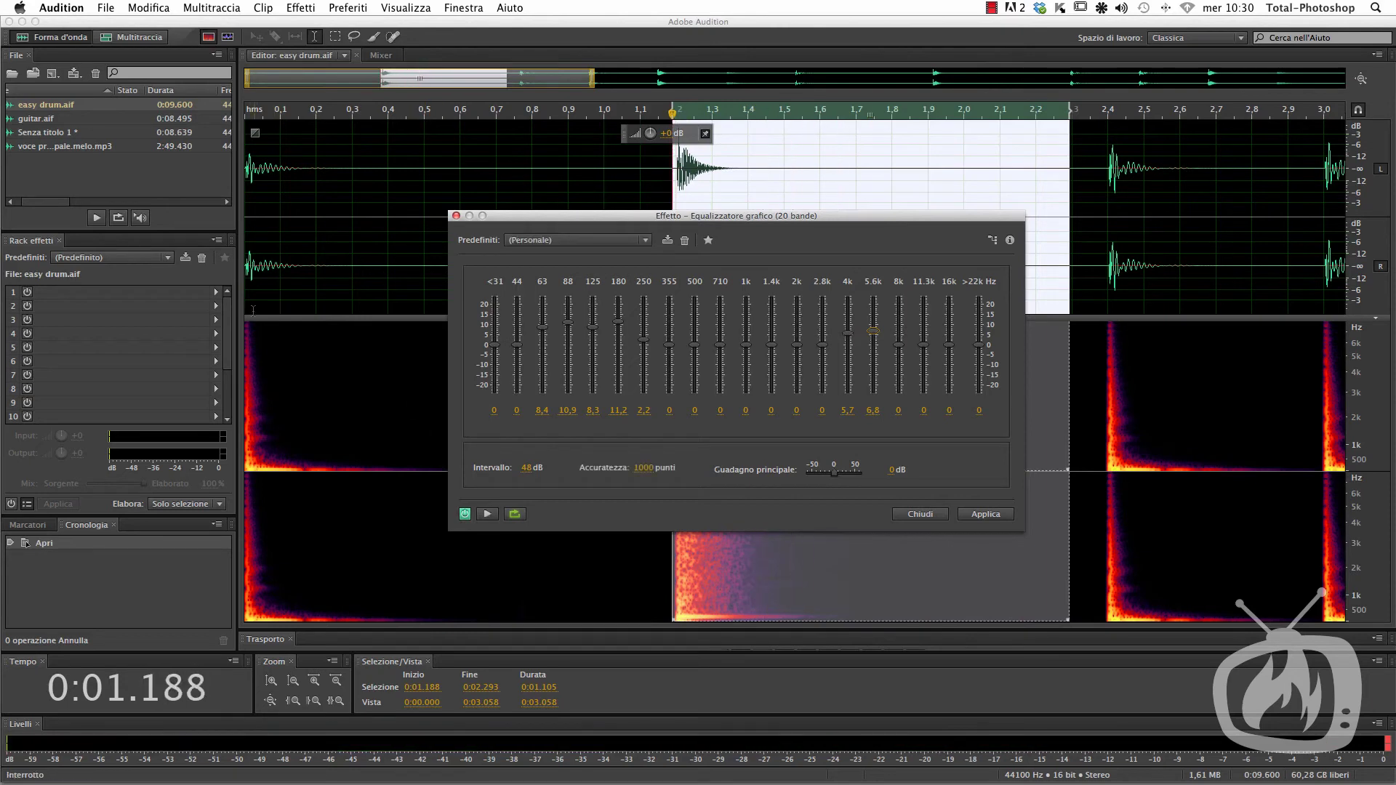
- Preview the loop with the equalizer from 0.011 s, enlarge the Transport panel to reveal its controls, and close the equalizer without applying it
left_click(253, 310)
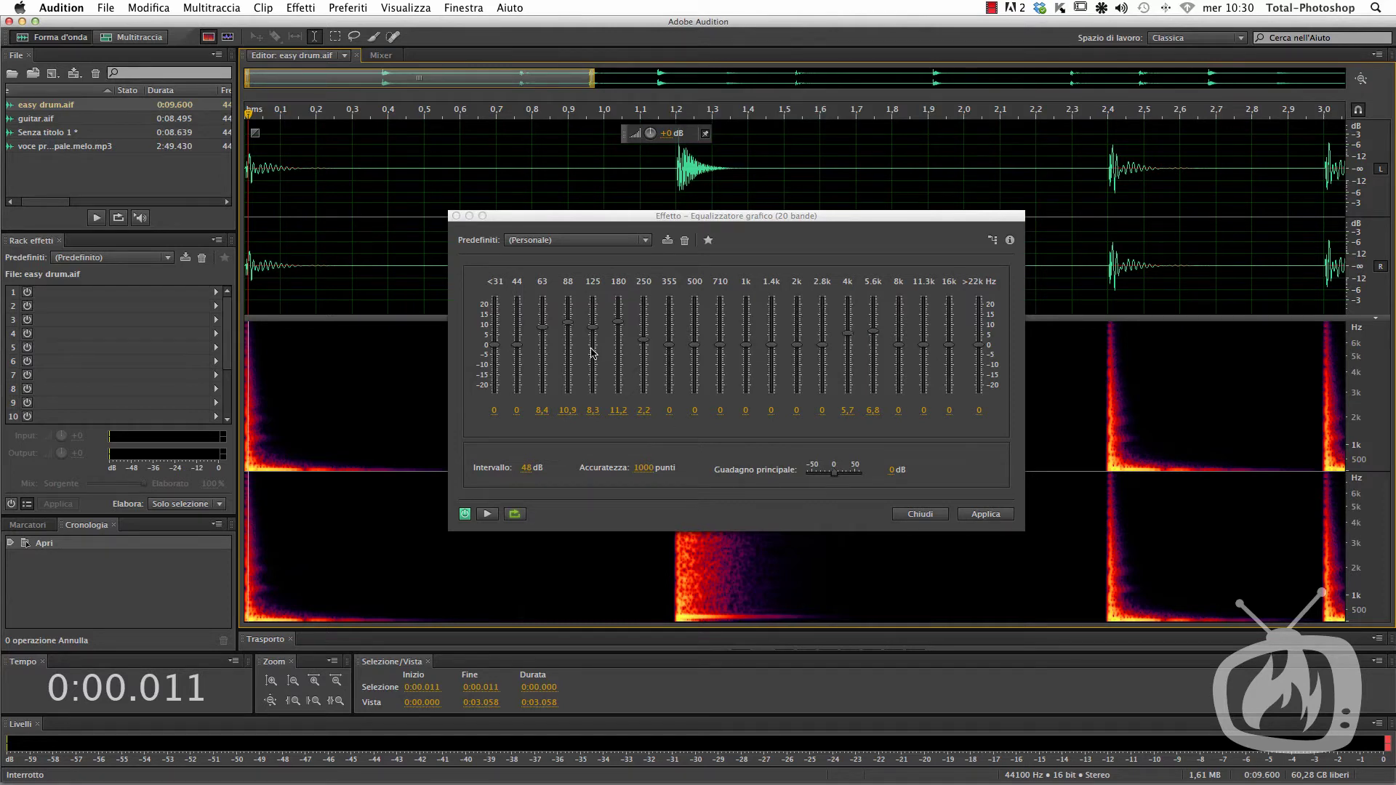
left_click(488, 515)
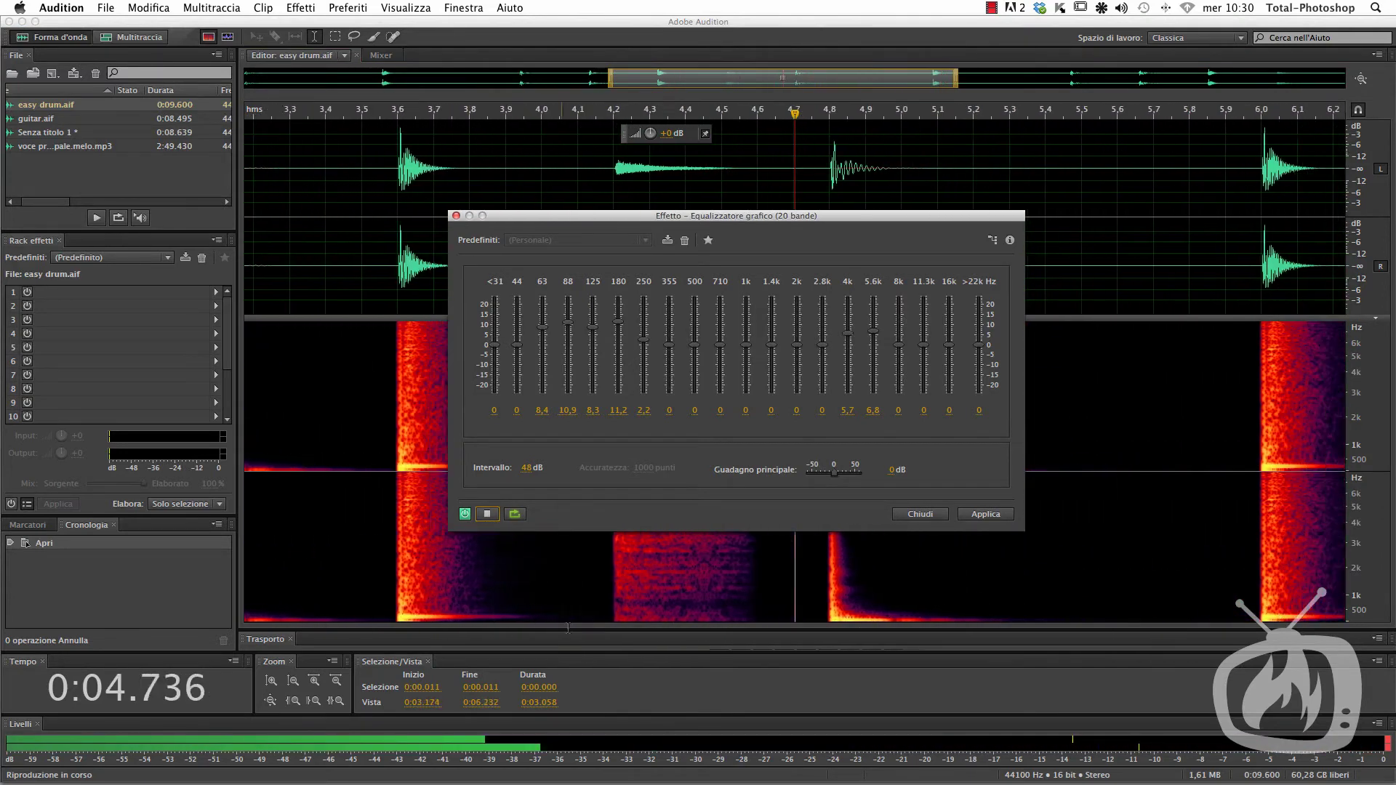
left_click(663, 627)
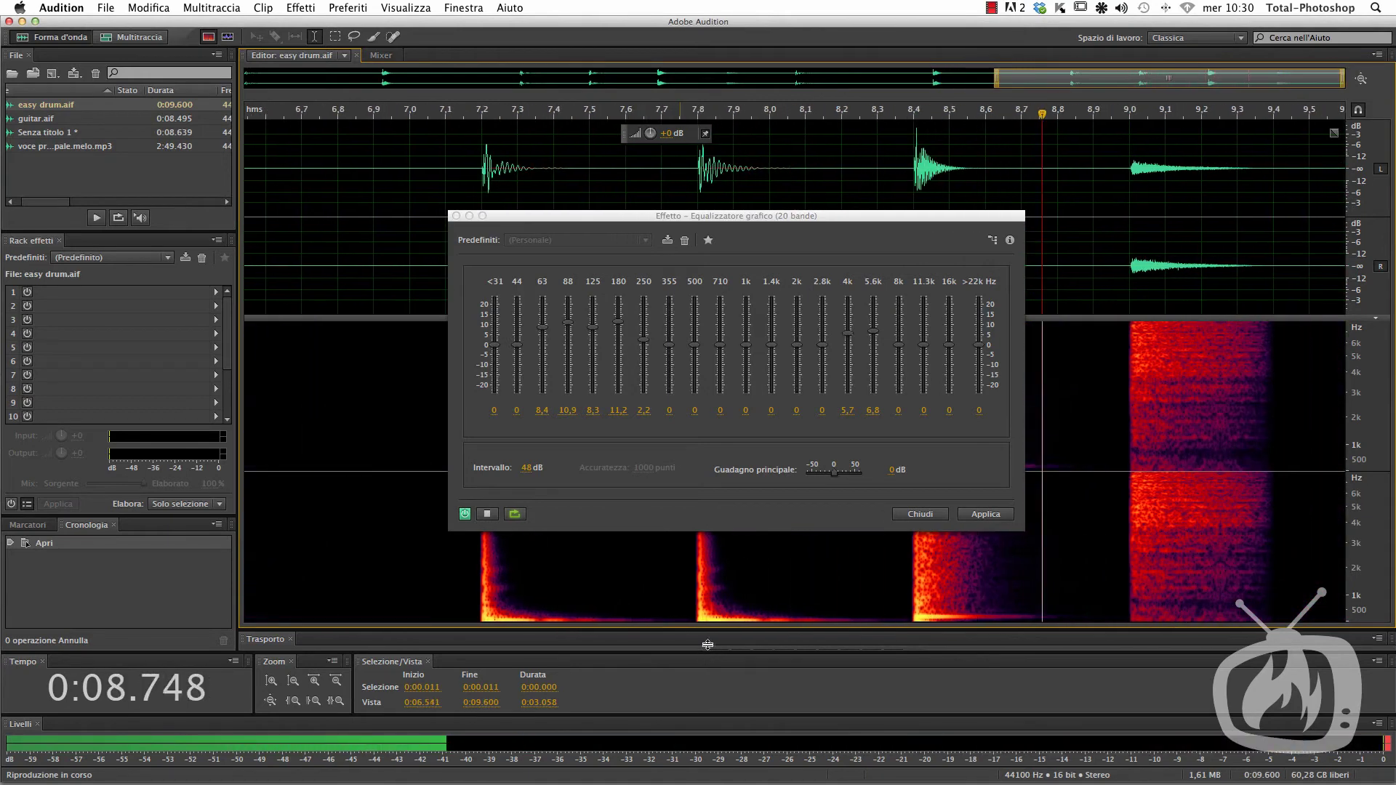
left_click_drag(708, 651, 710, 626)
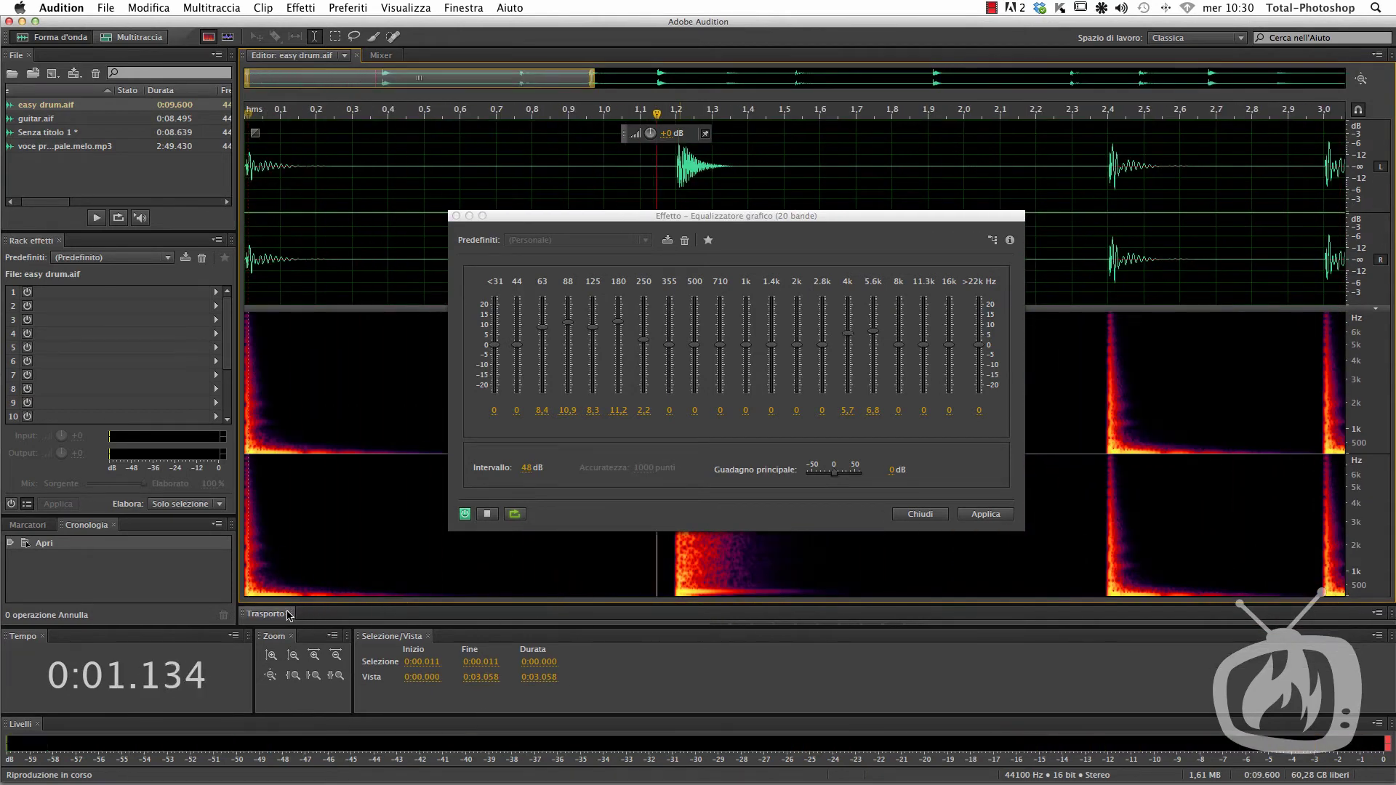
left_click_drag(293, 604, 295, 564)
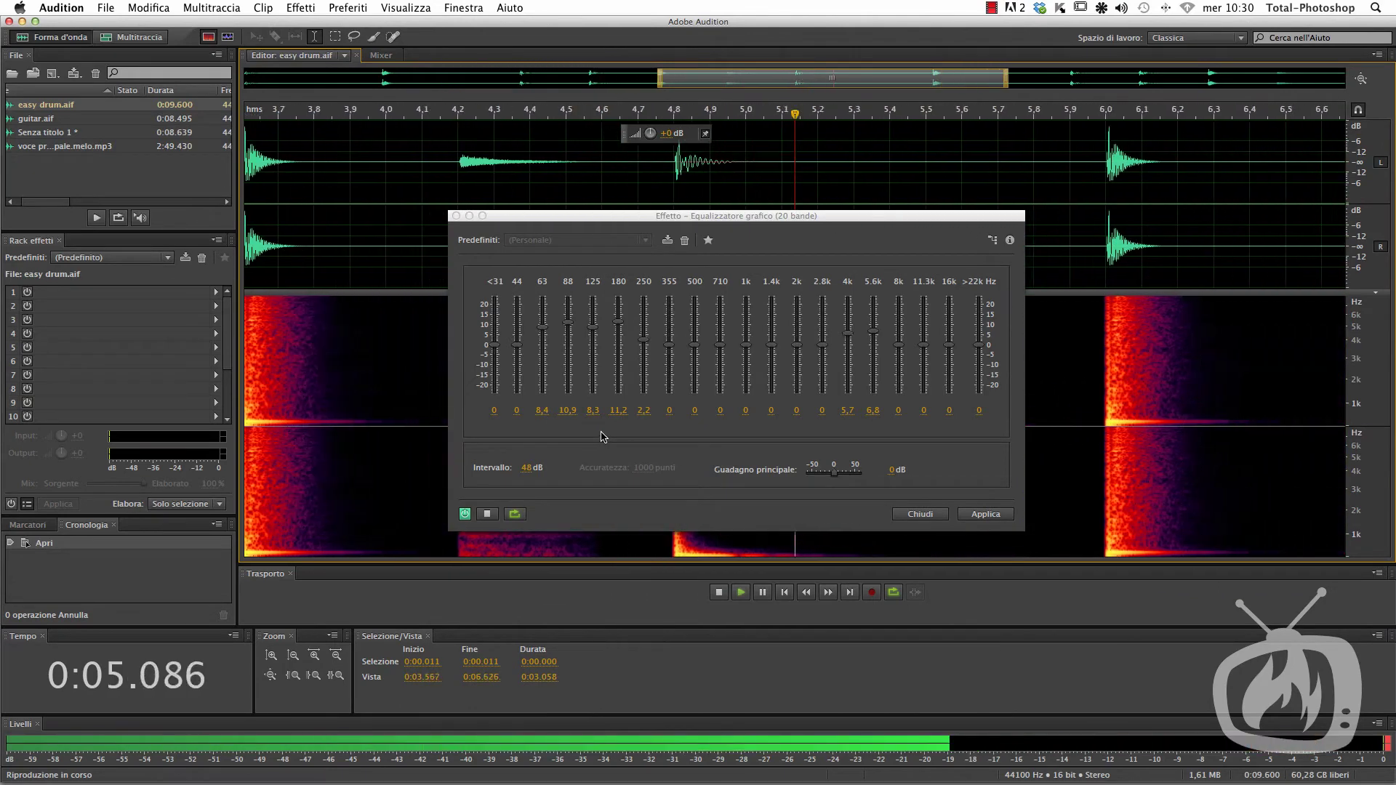
key("space")
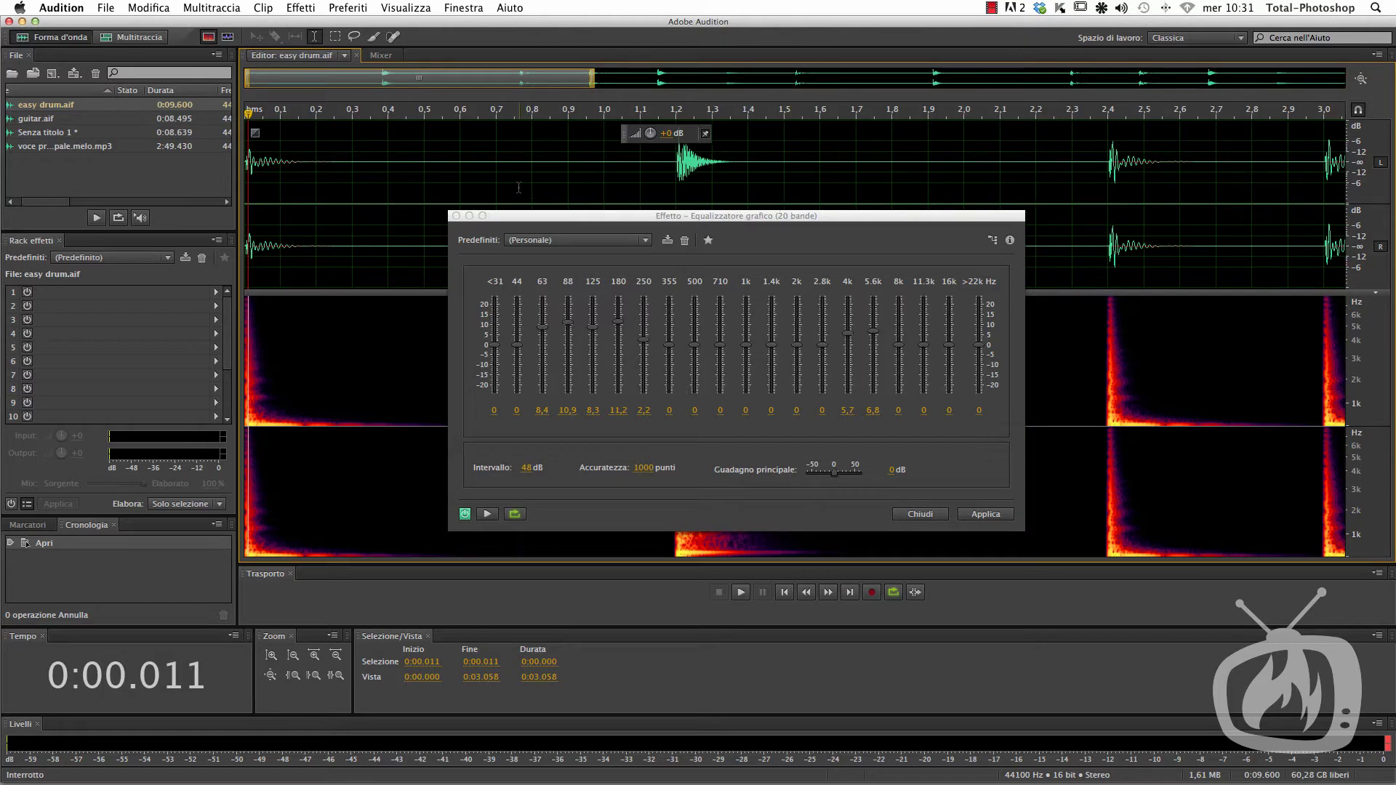
left_click(456, 216)
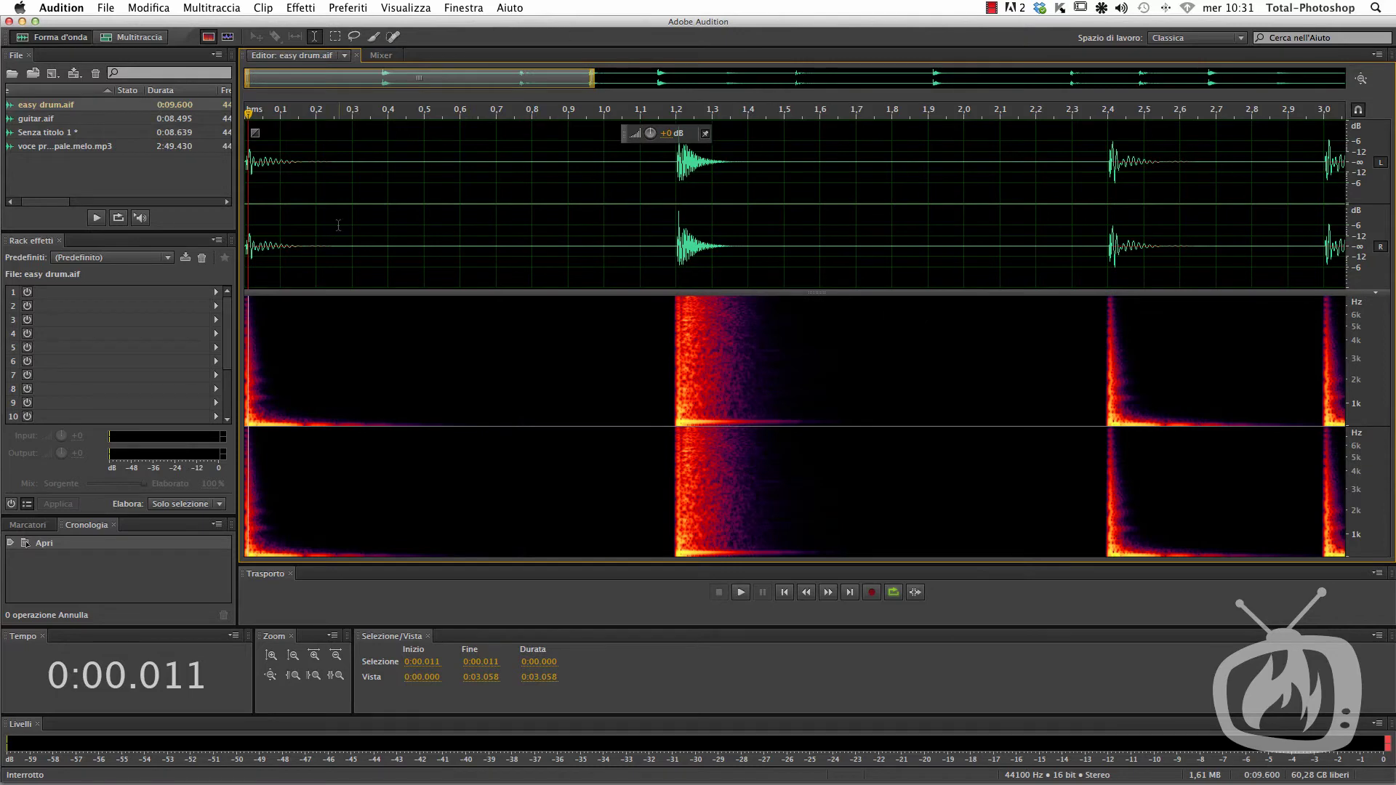
- Open the FFT Filter effect, load its default preset (Predefinito) and preview the loop
left_click(298, 6)
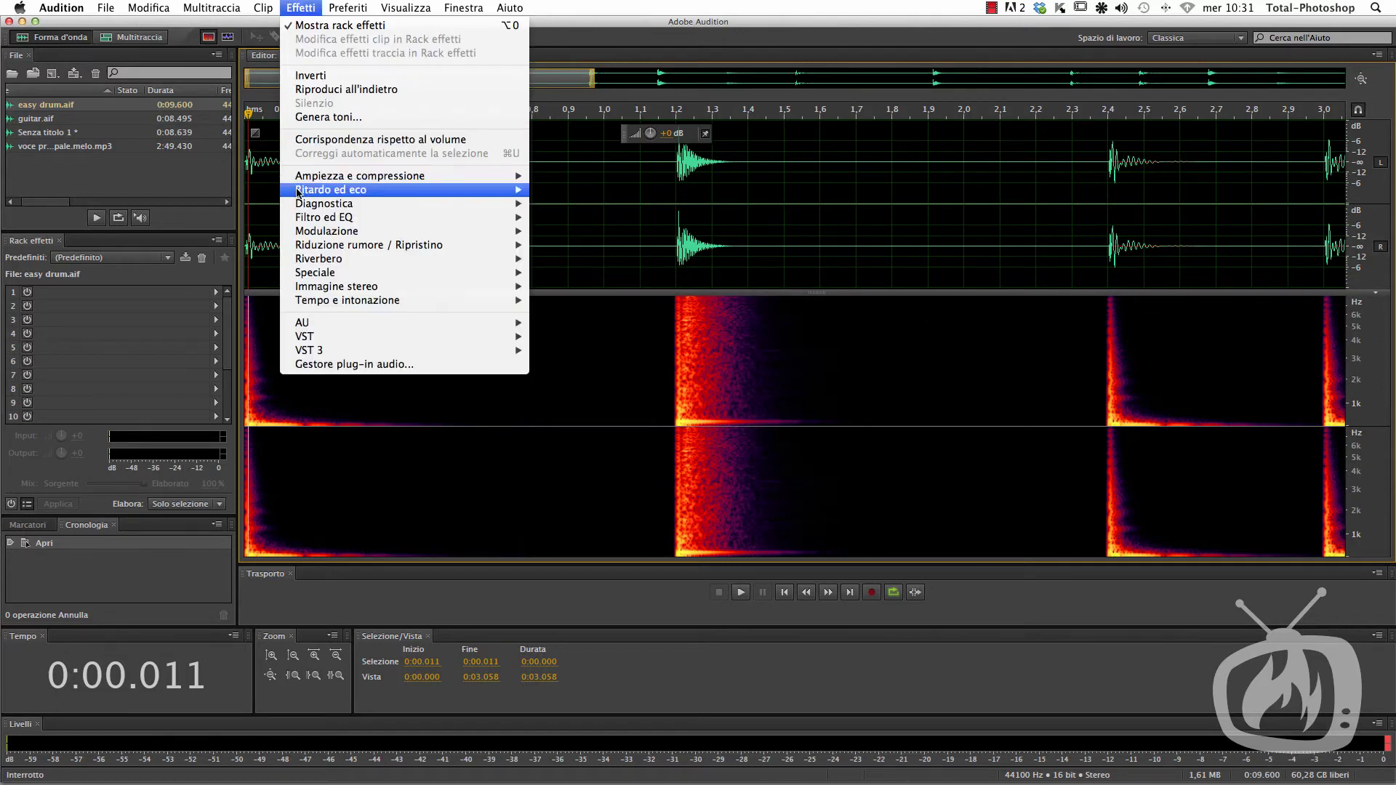
mouse_move(313, 223)
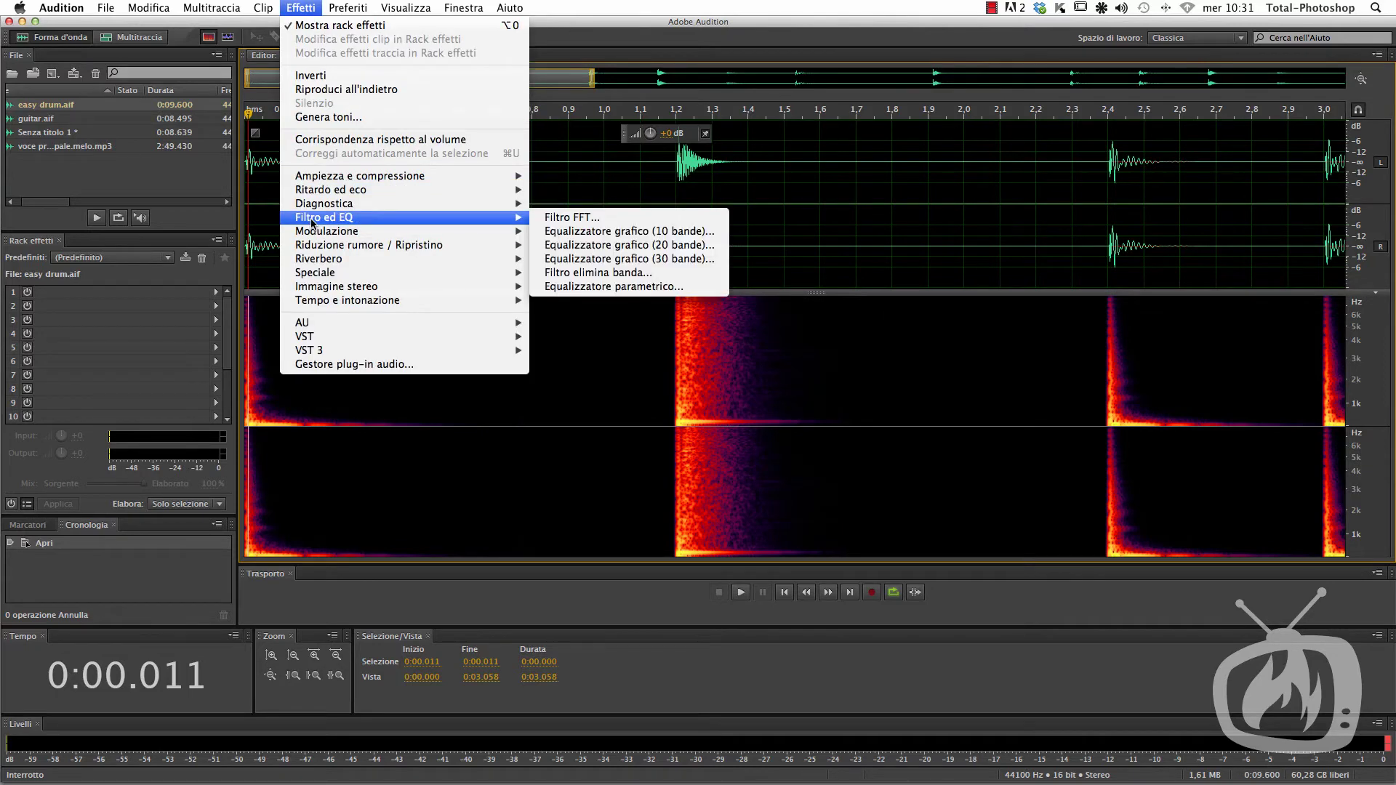
left_click(580, 218)
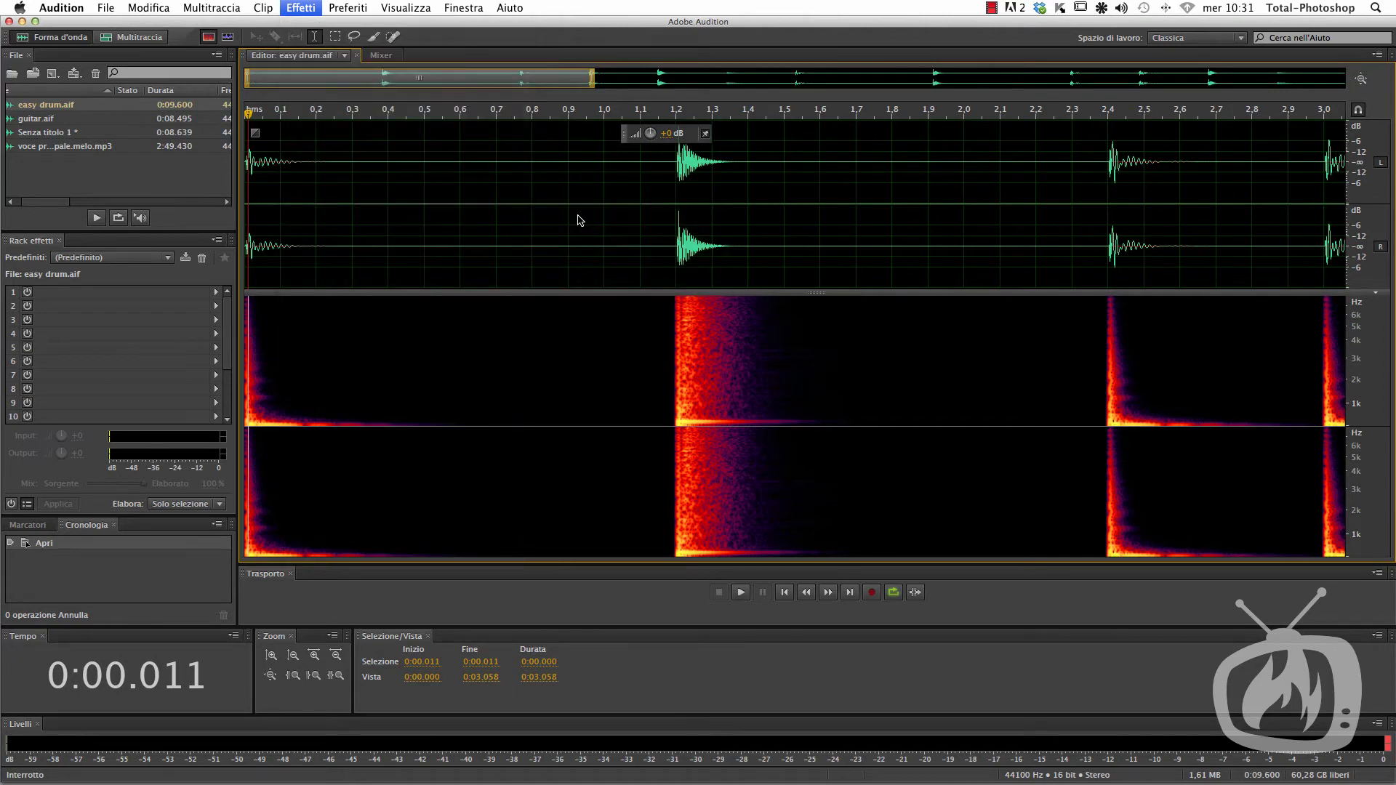
left_click_drag(606, 231, 631, 167)
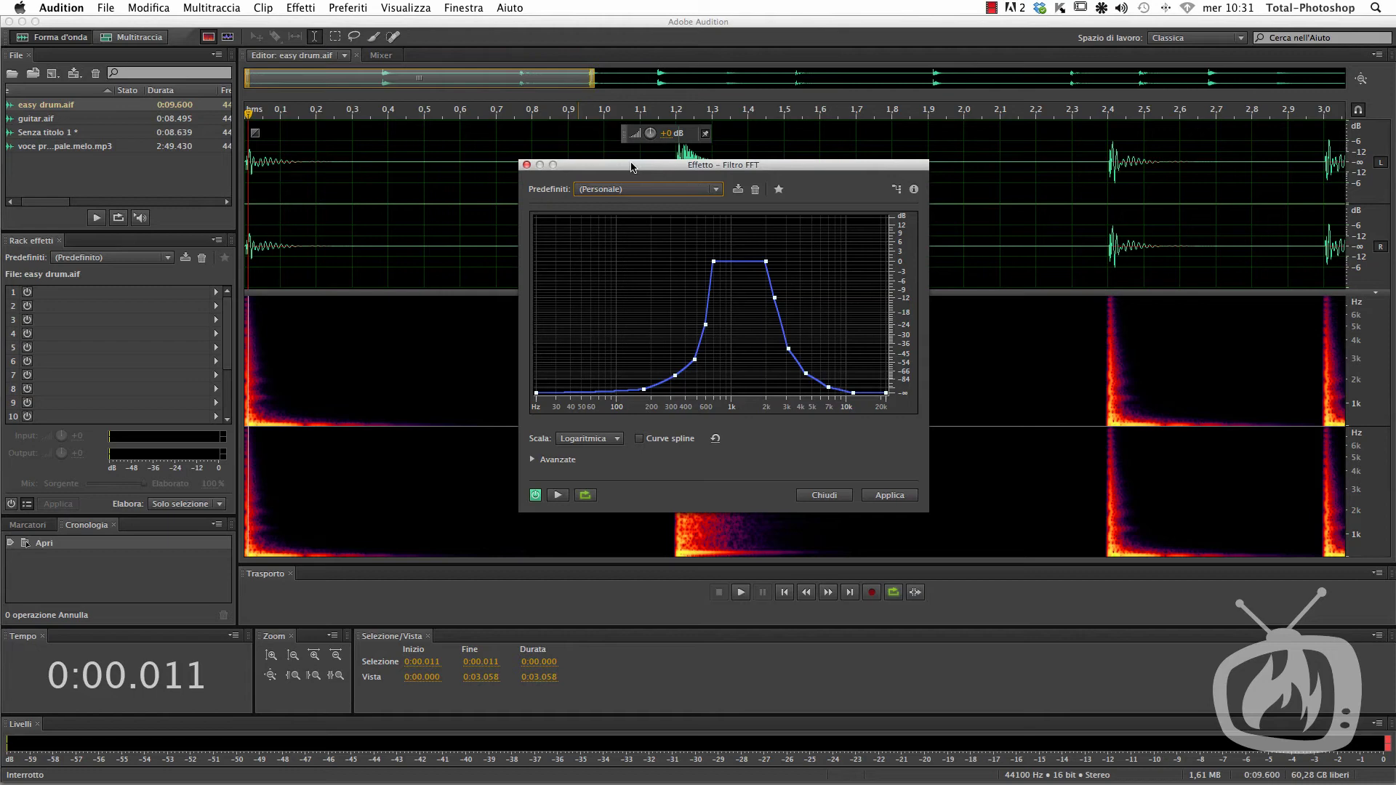
left_click(714, 190)
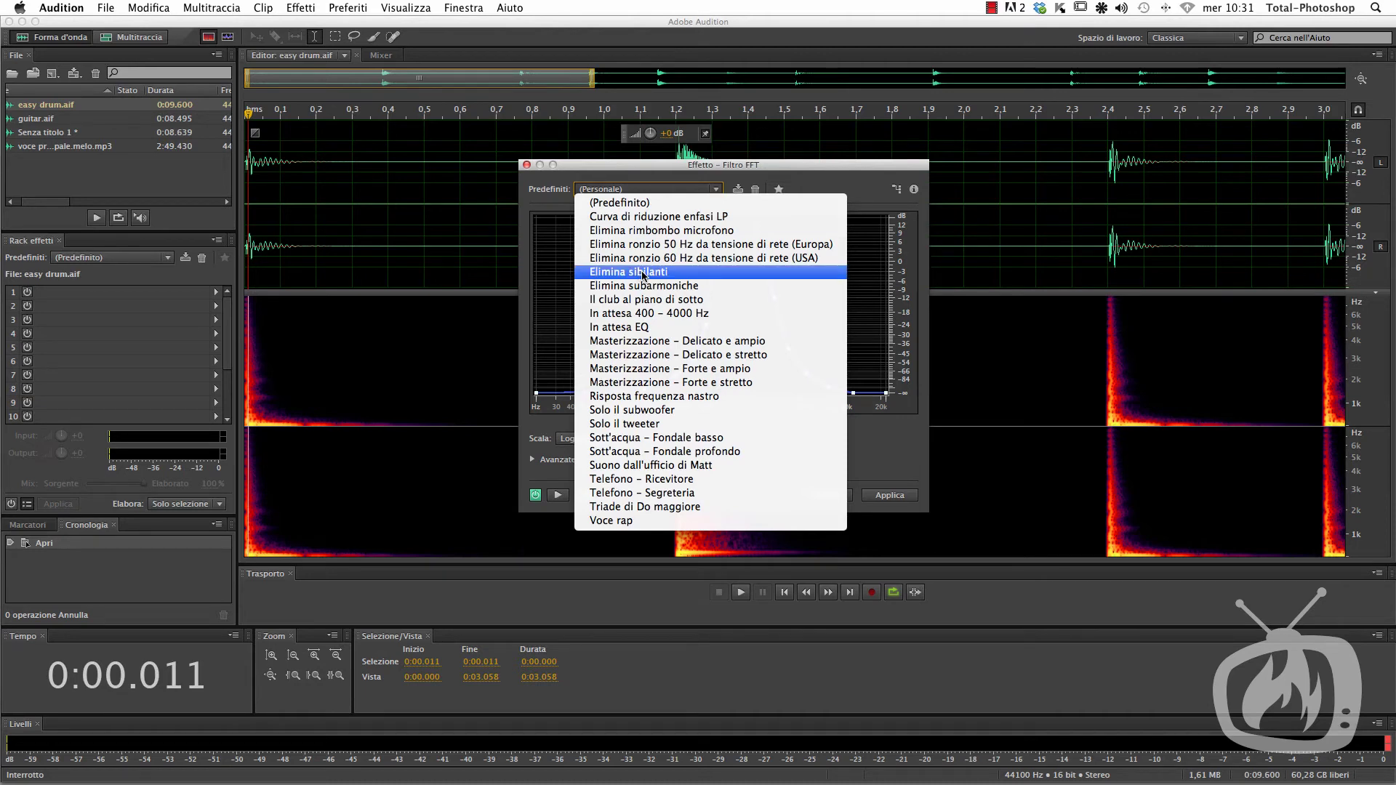
left_click(651, 195)
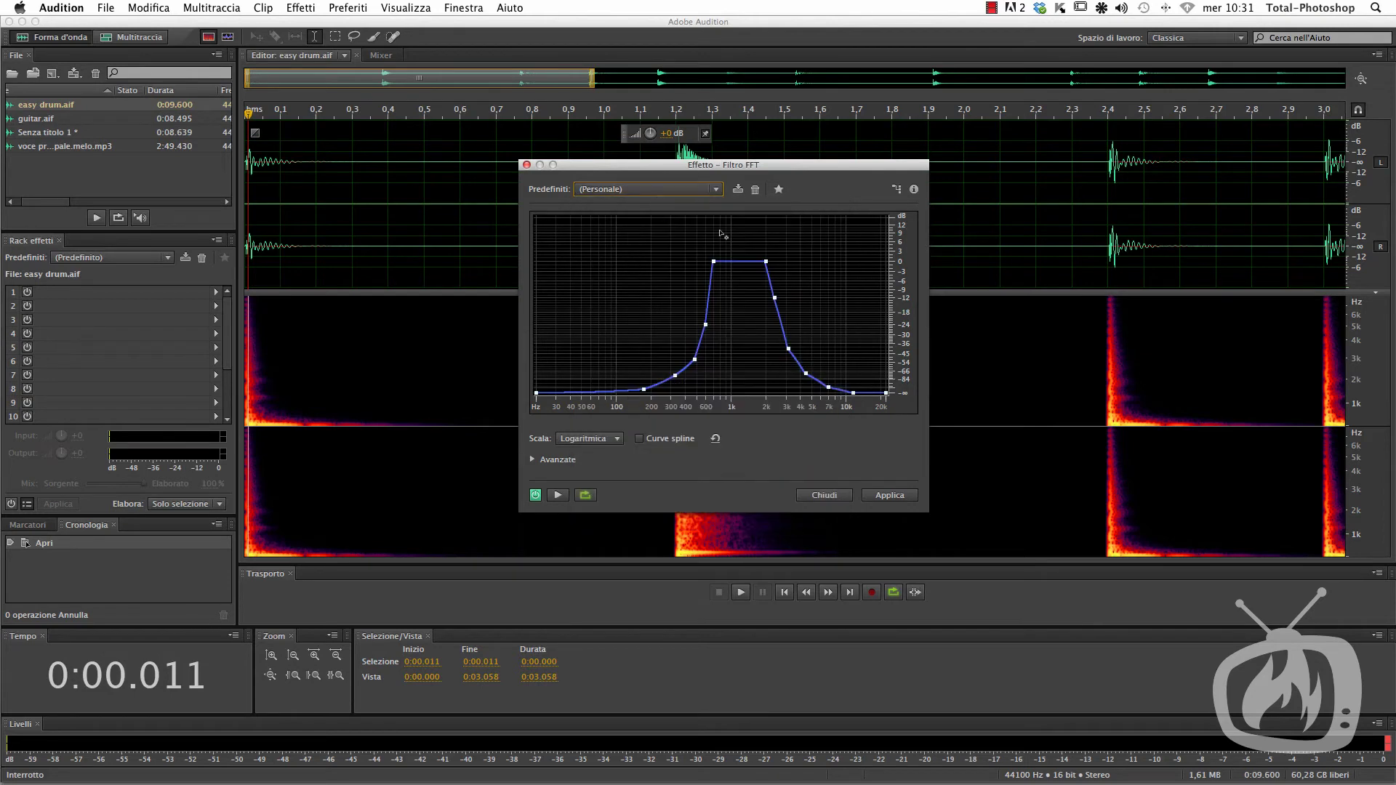
left_click(640, 189)
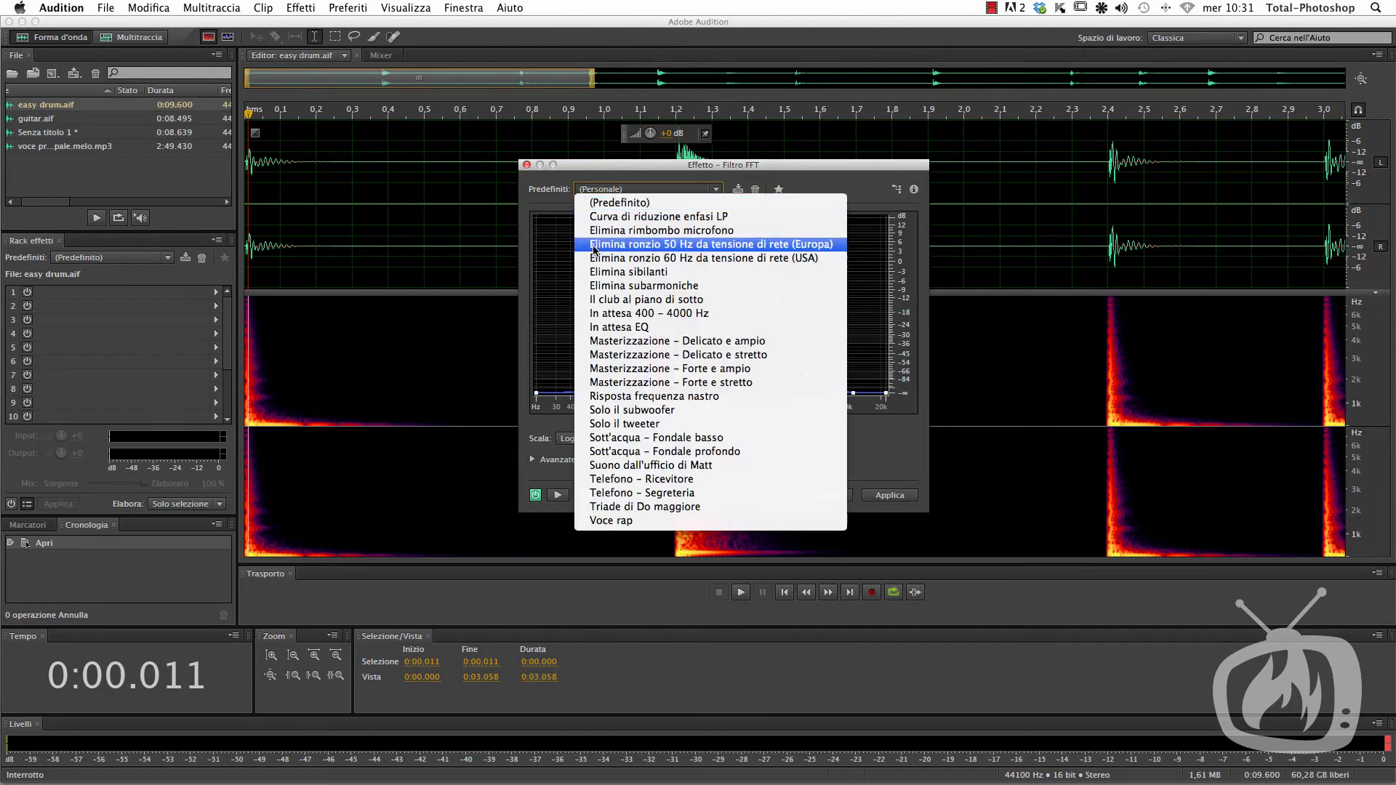
left_click(622, 192)
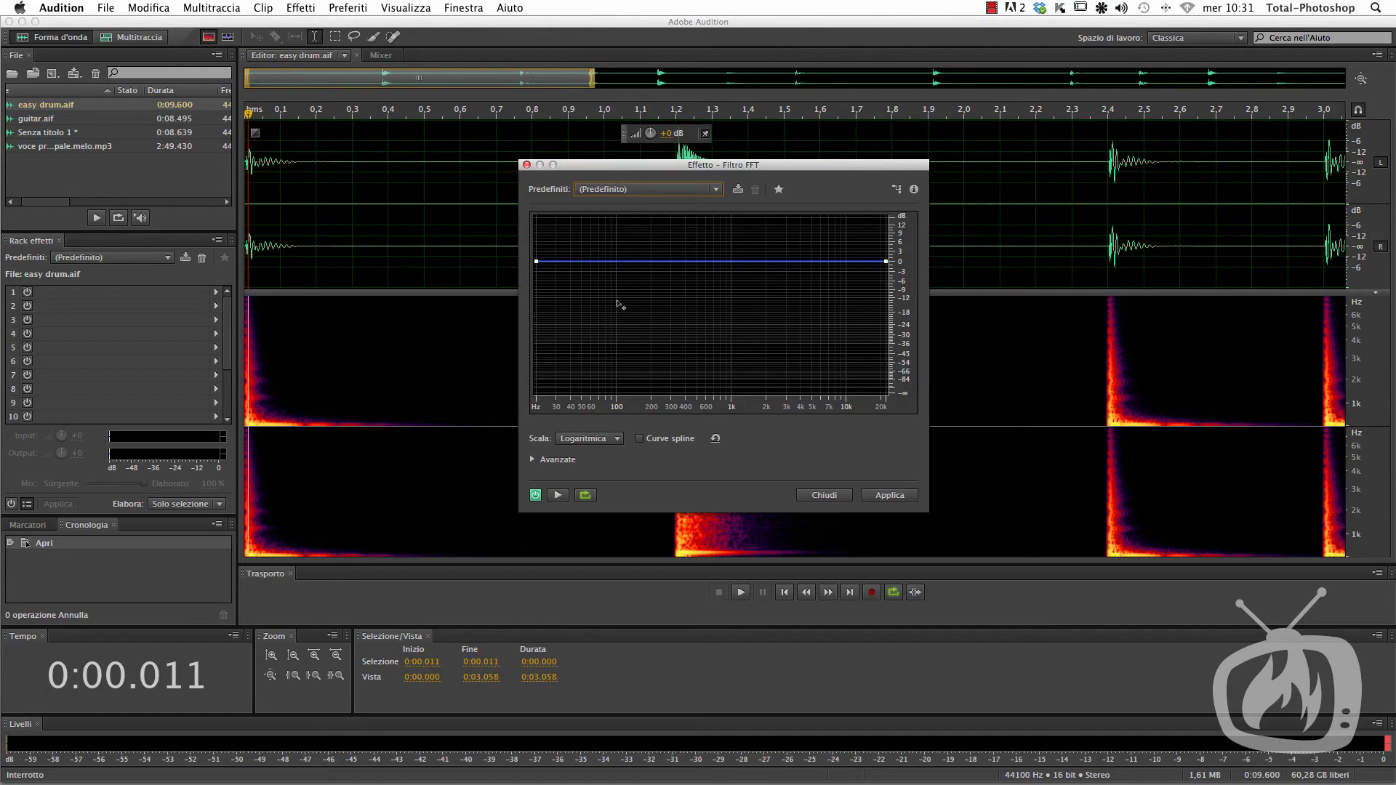
key("space")
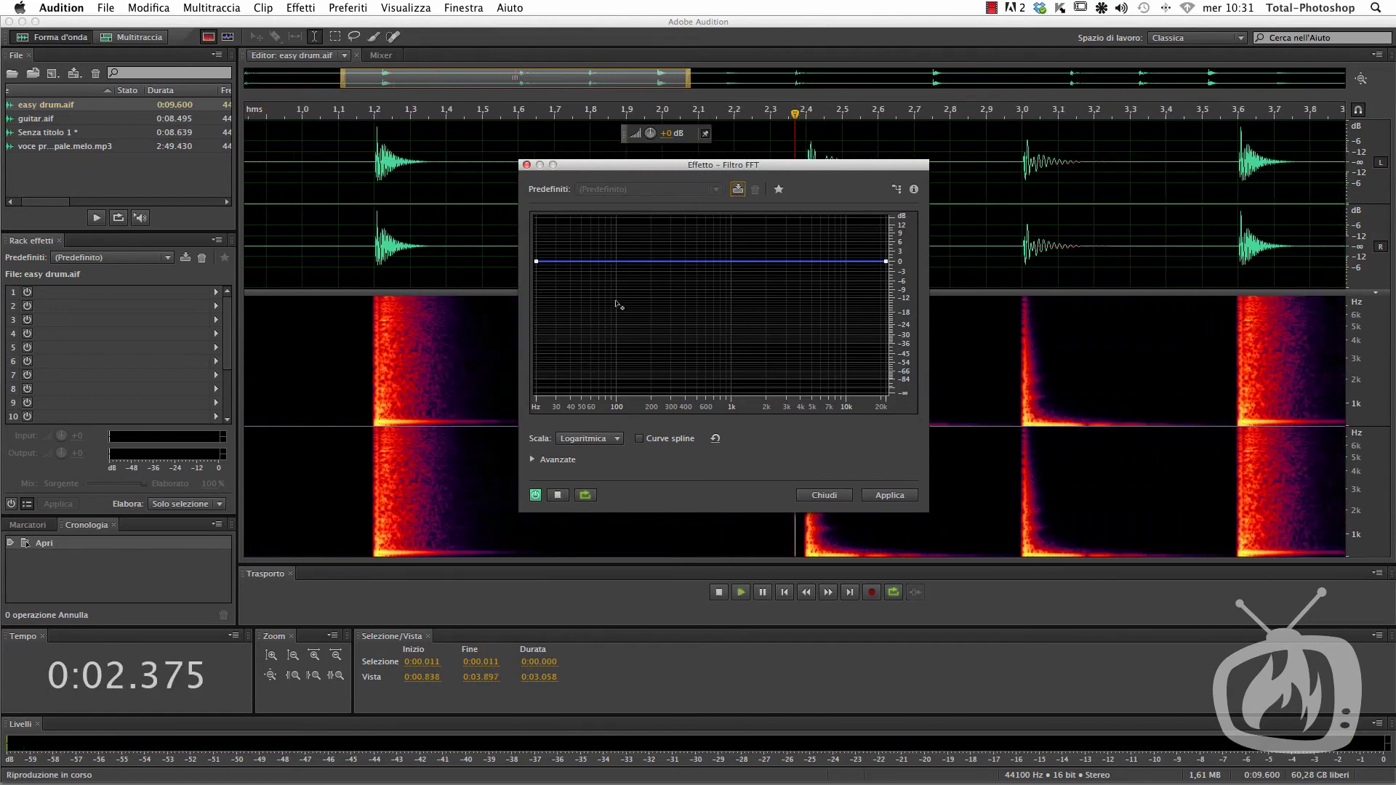
key("space")
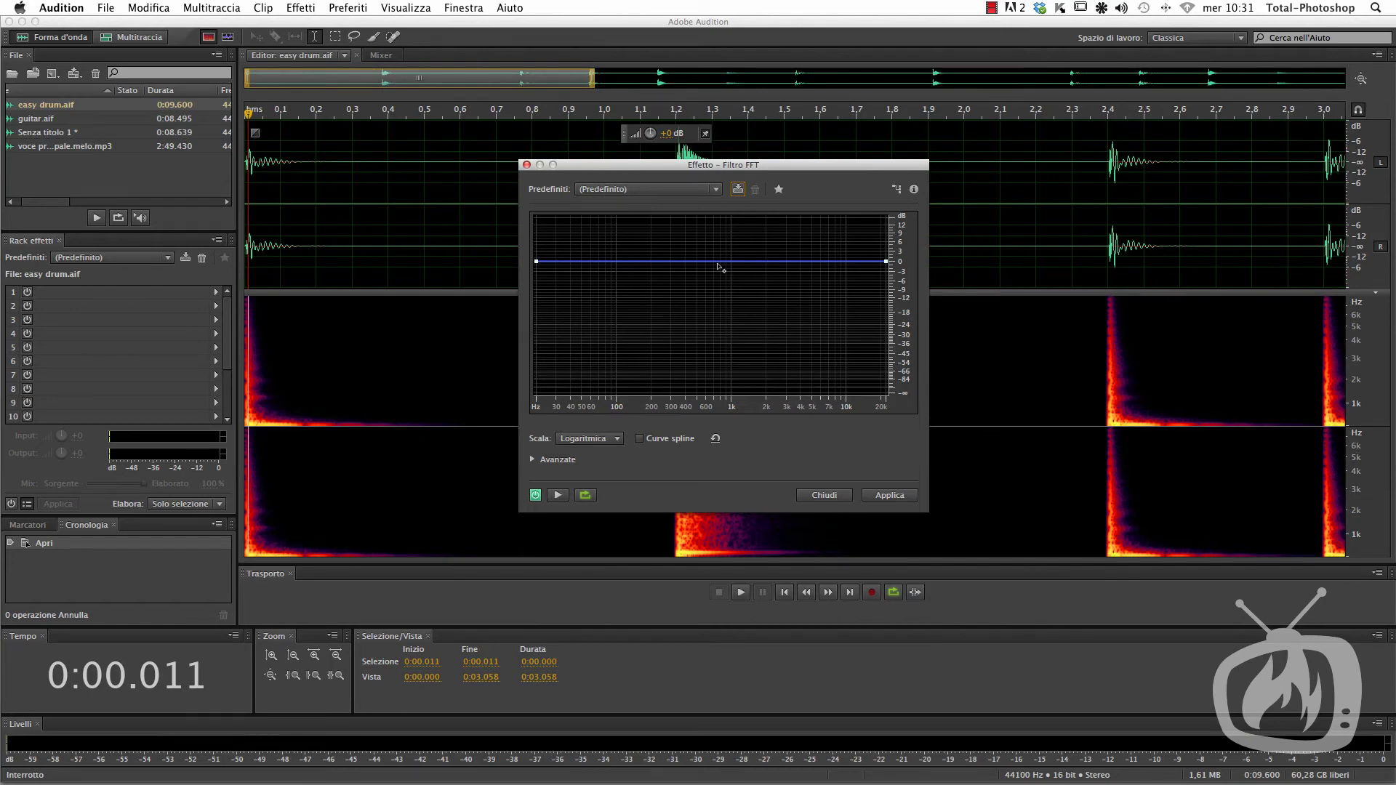
- Shape the FFT Filter curve with a boost point at about 78.6 Hz and a slight cut point just above 600 Hz, and preview the loop
left_click(668, 264)
left_click_drag(668, 265, 637, 327)
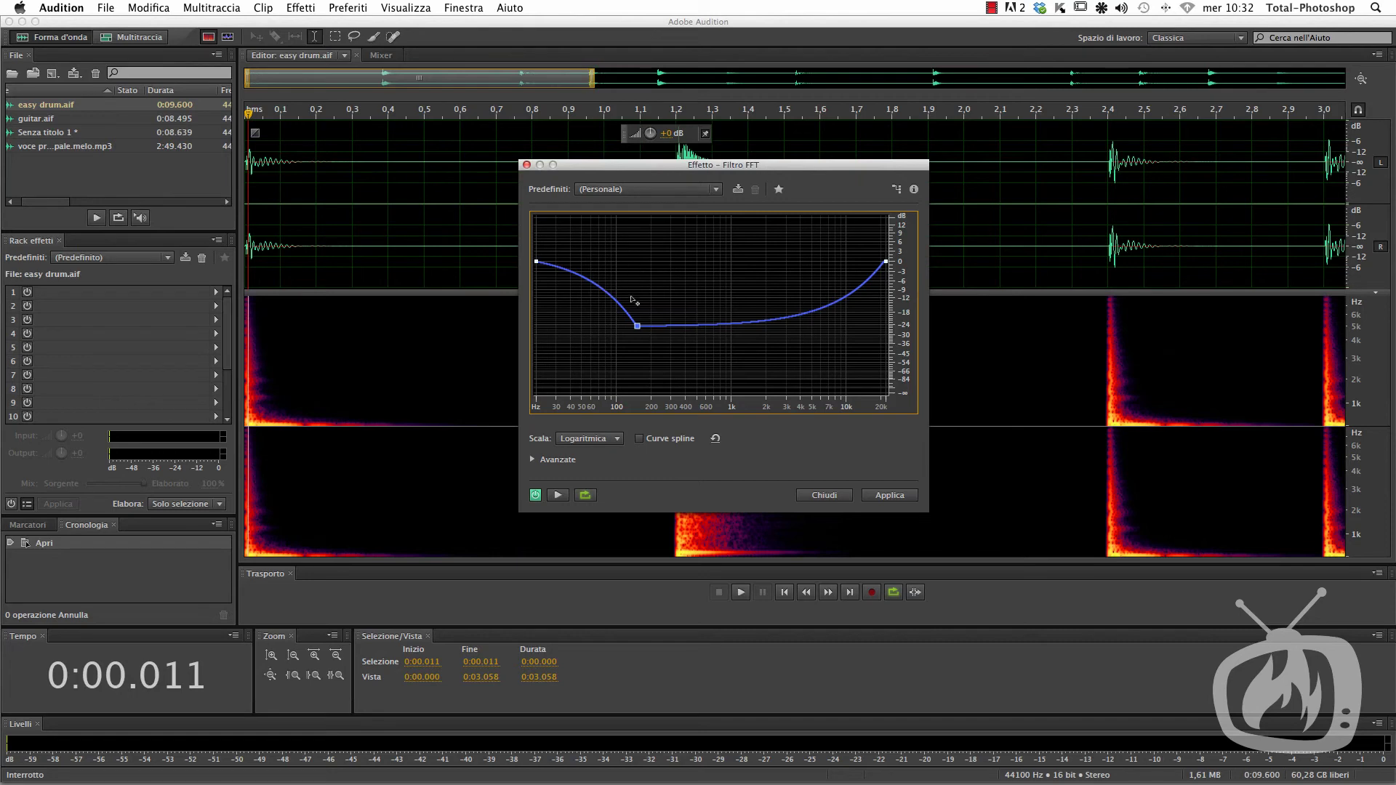
left_click_drag(637, 328, 644, 294)
mouse_move(639, 290)
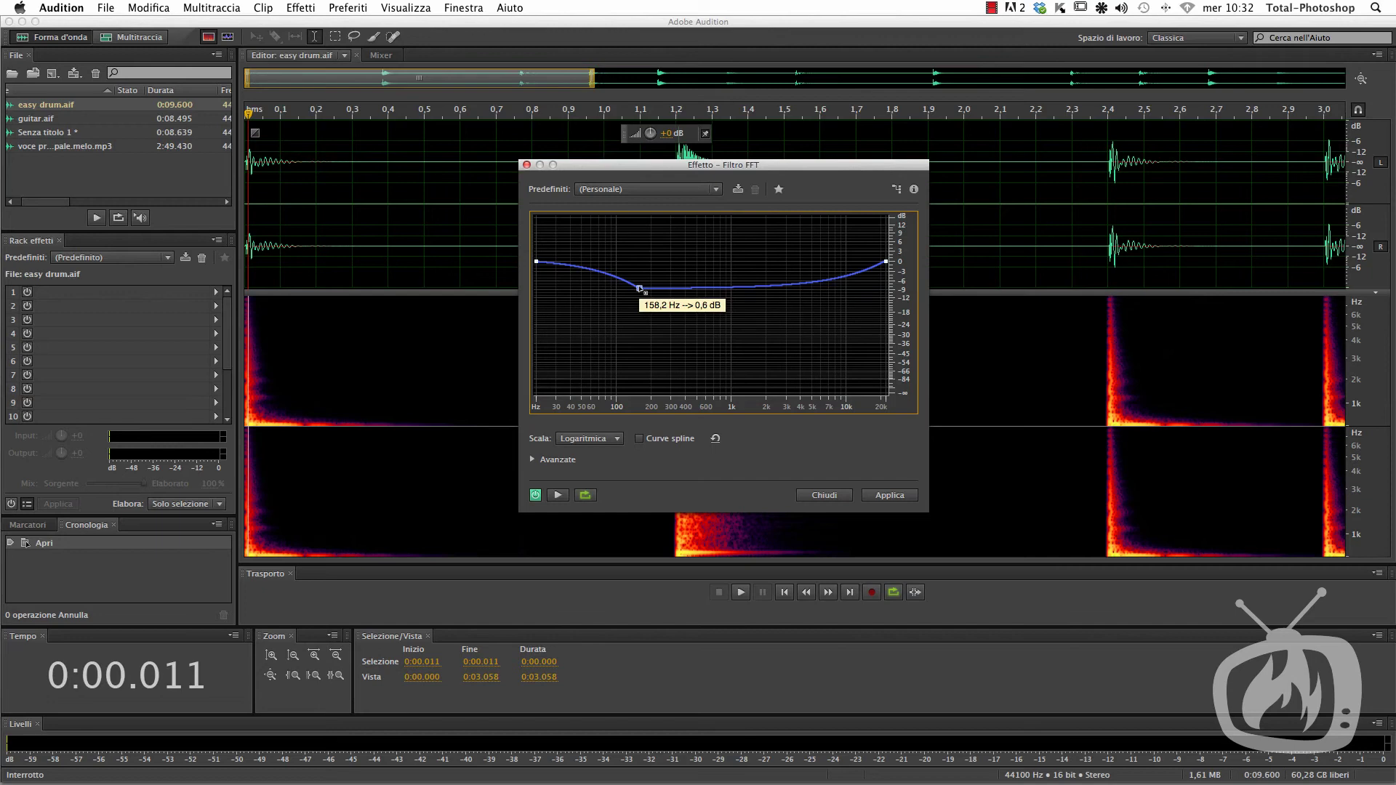
left_click_drag(640, 288, 604, 235)
key("space")
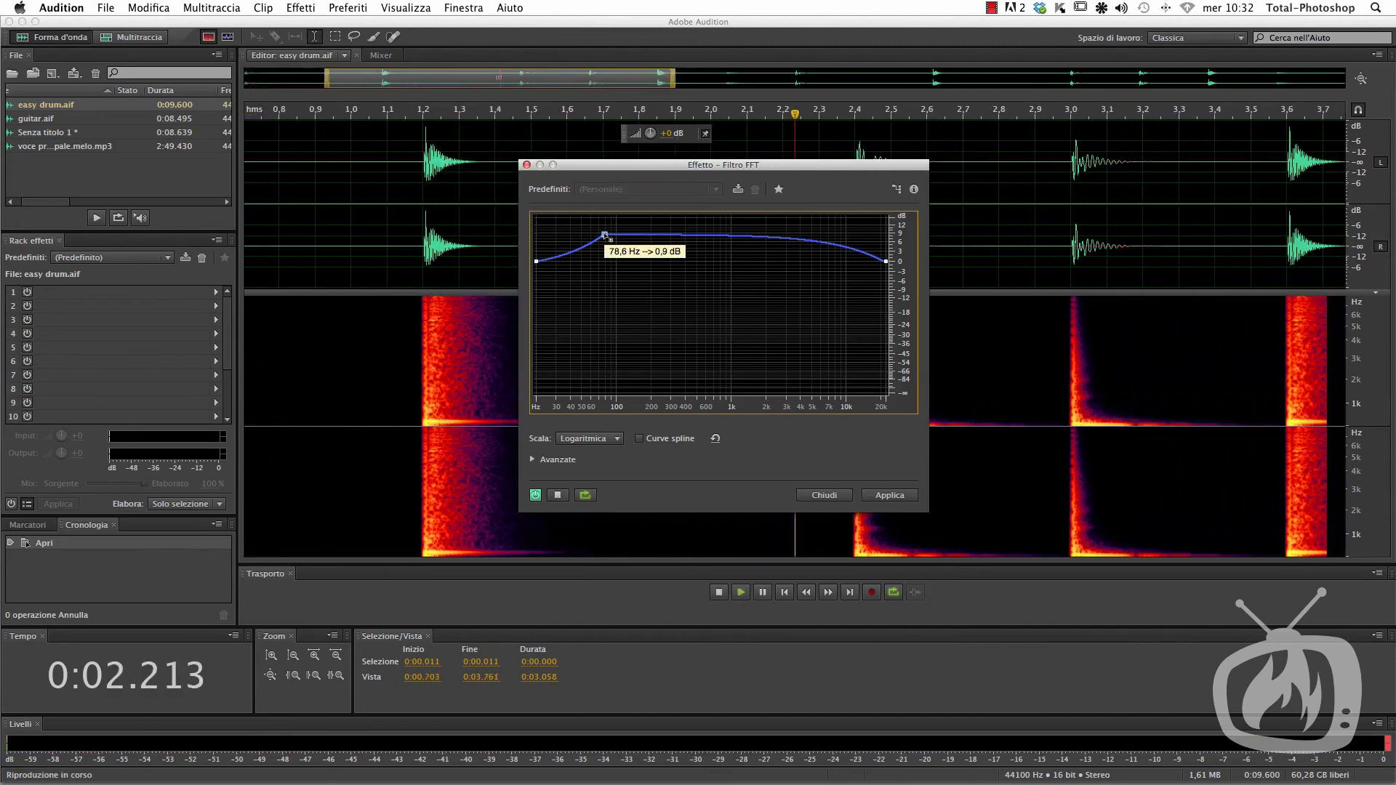
left_click_drag(757, 240, 709, 274)
key("space")
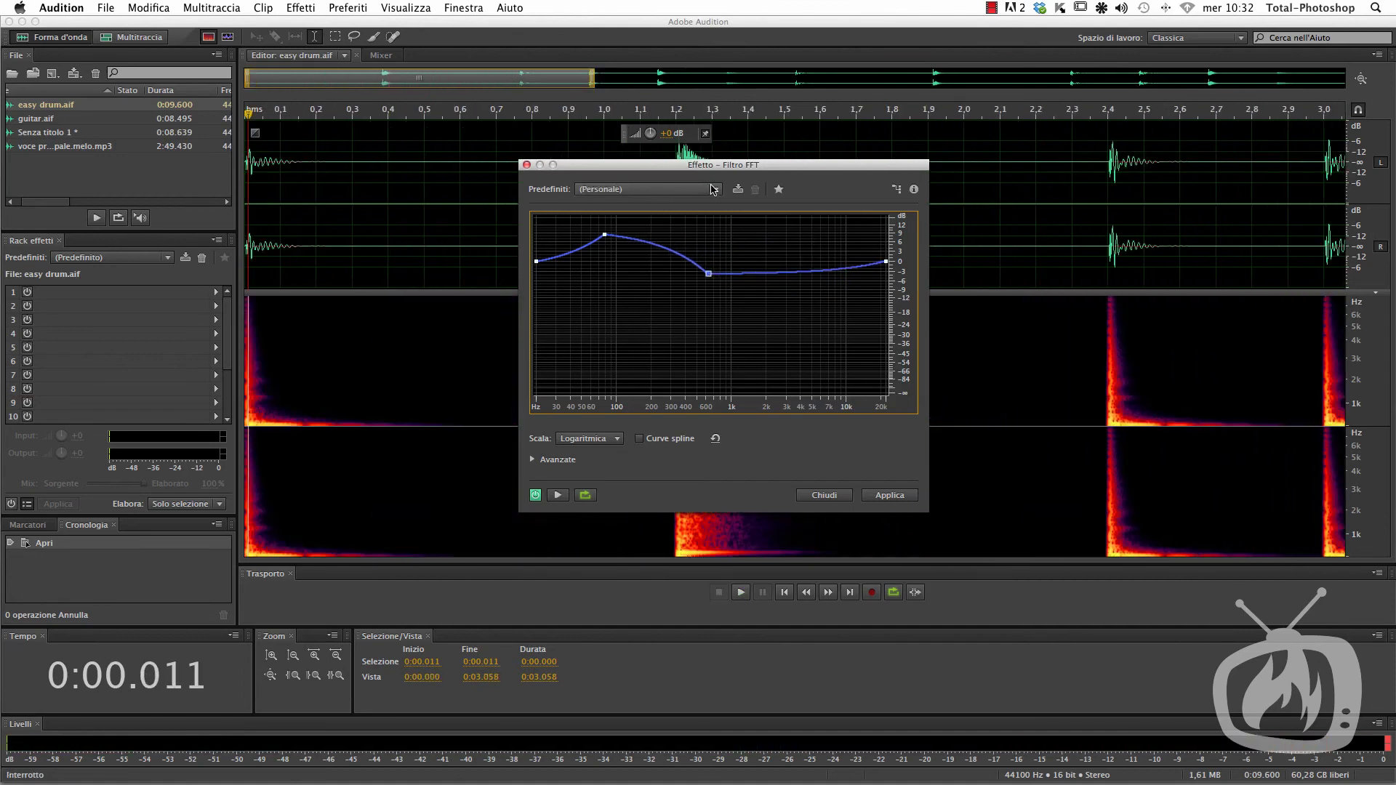
- Load the "Telefono – Ricevitore" preset in the FFT Filter, preview the loop and close the effect without applying it
left_click(660, 190)
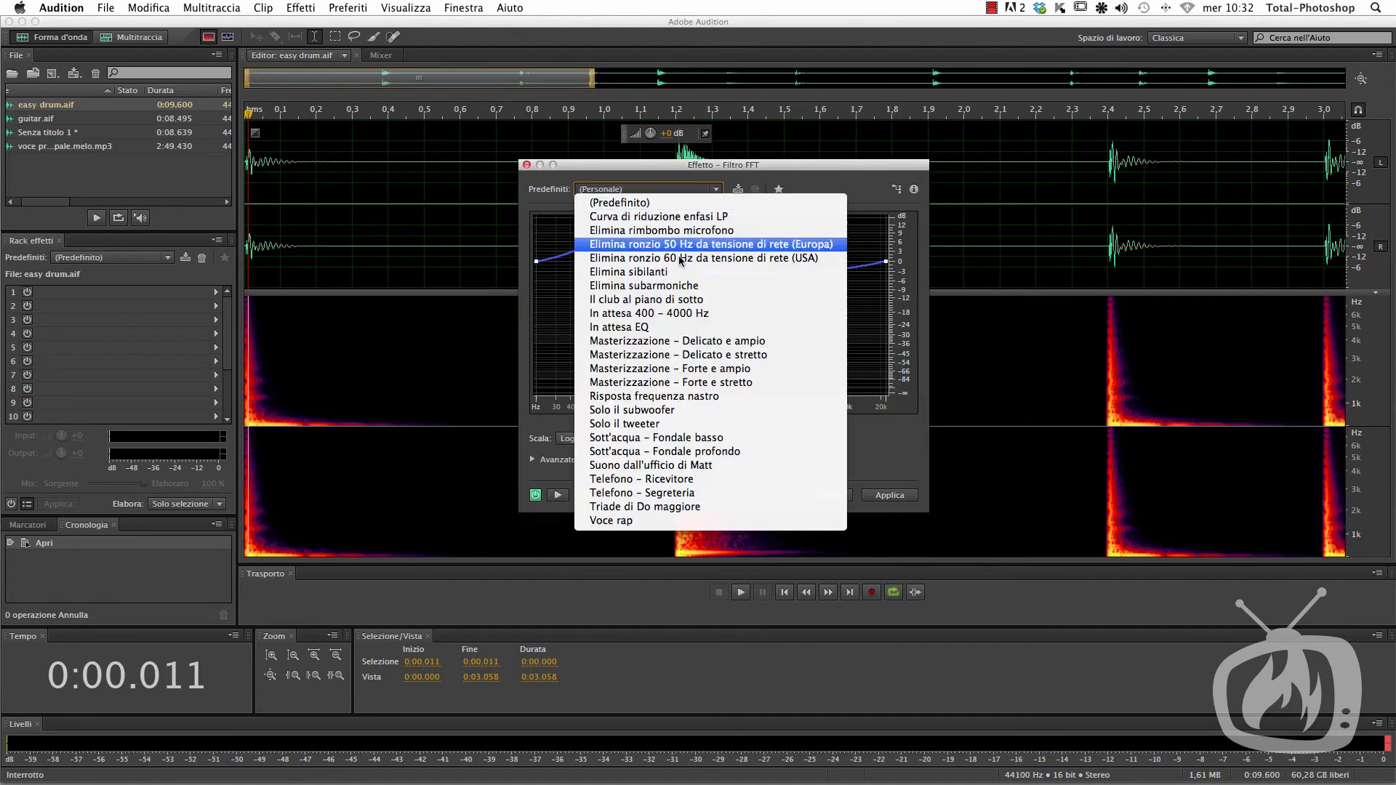
left_click(623, 479)
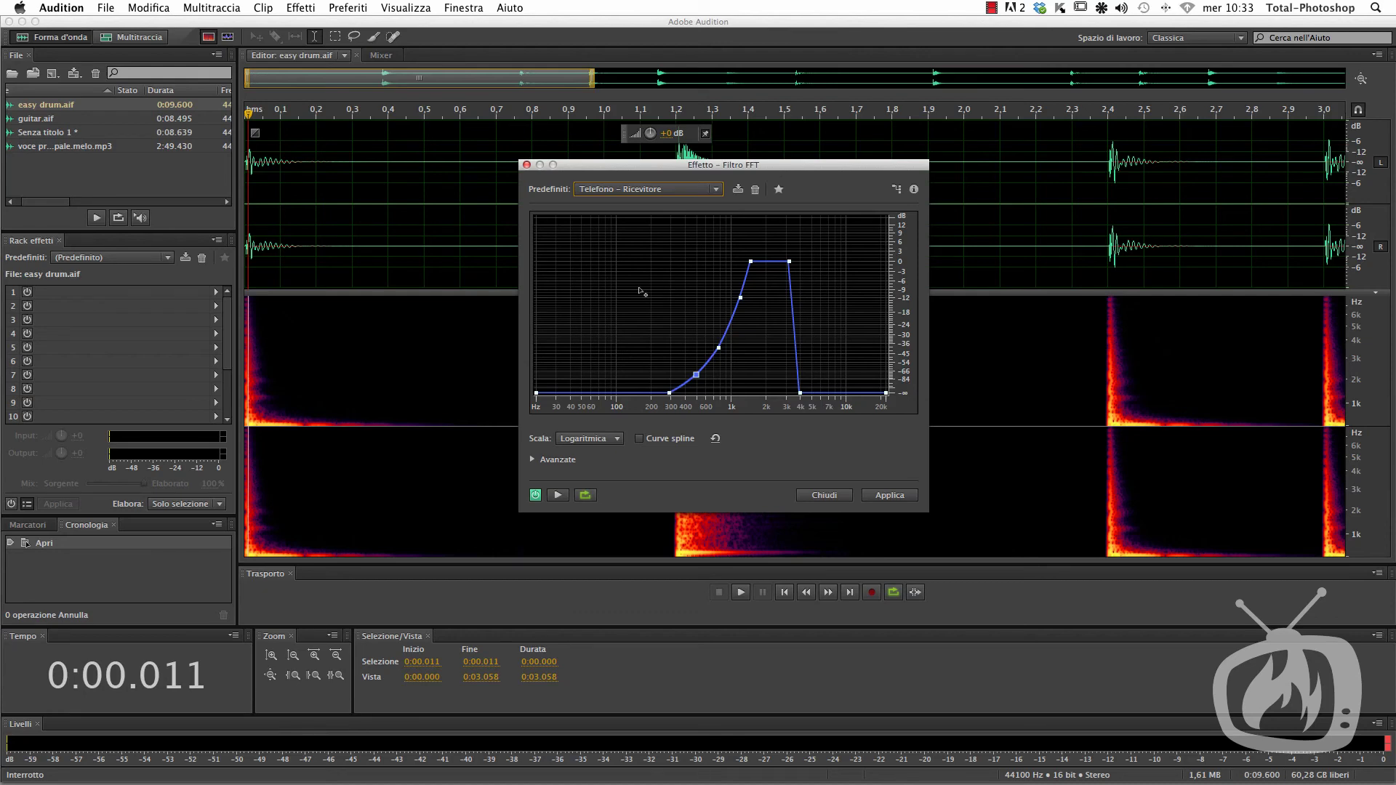
key("space")
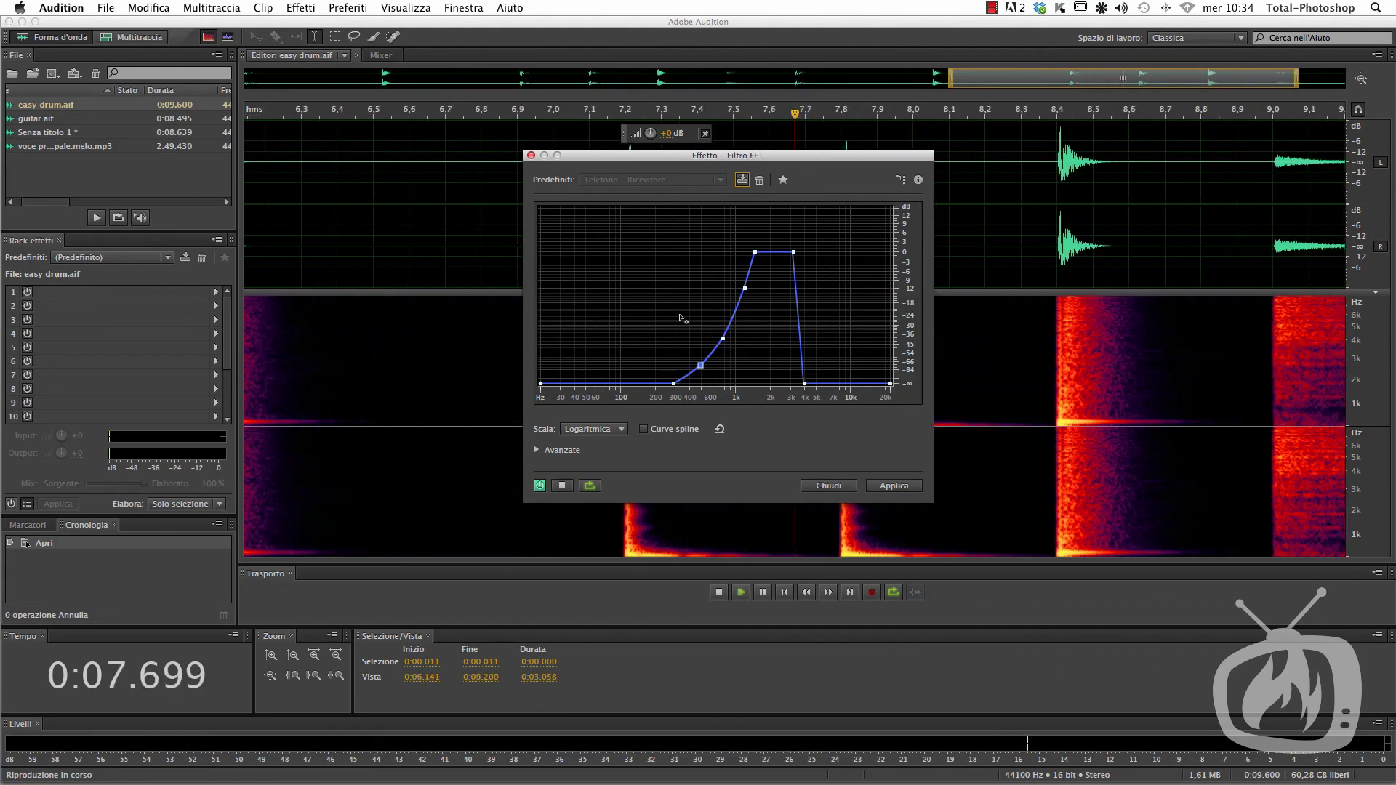
key("space")
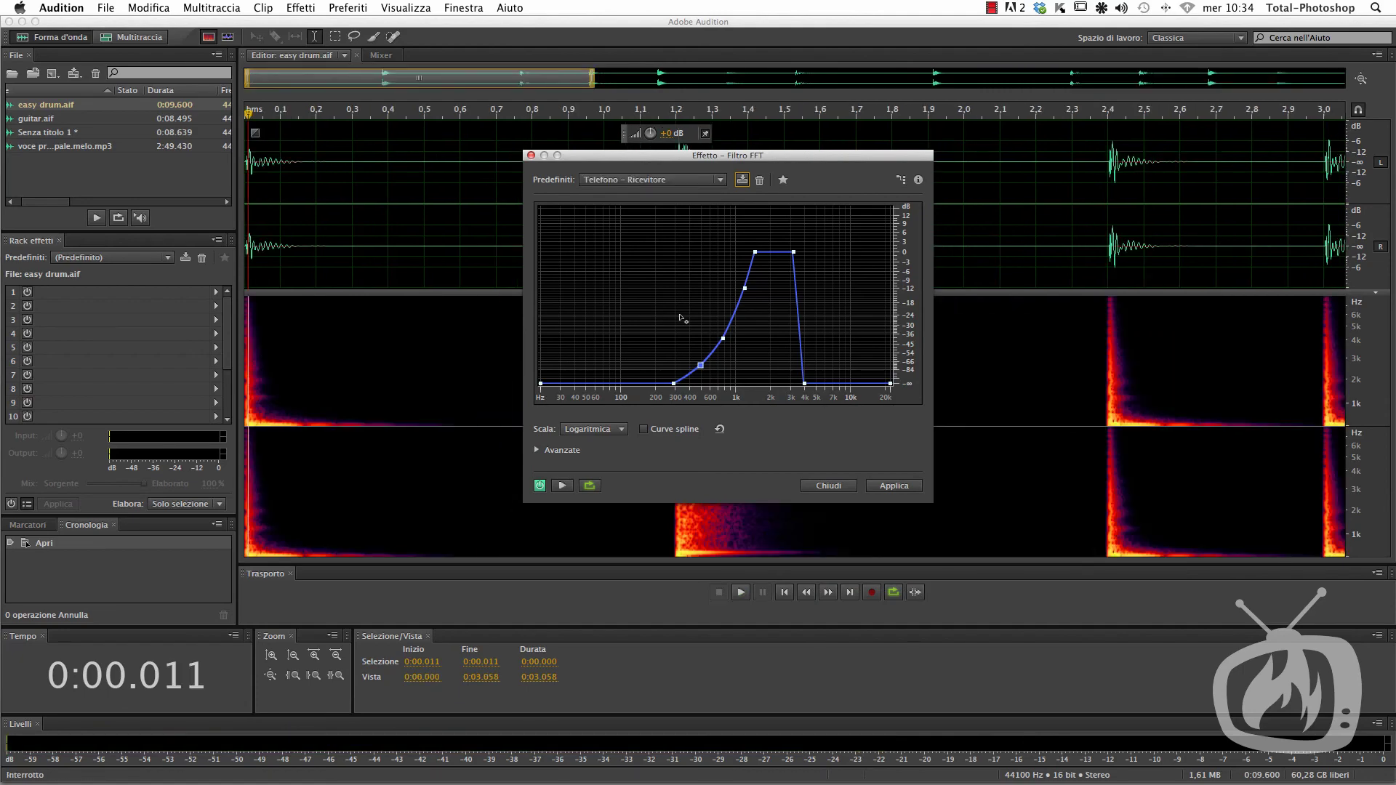
left_click(531, 155)
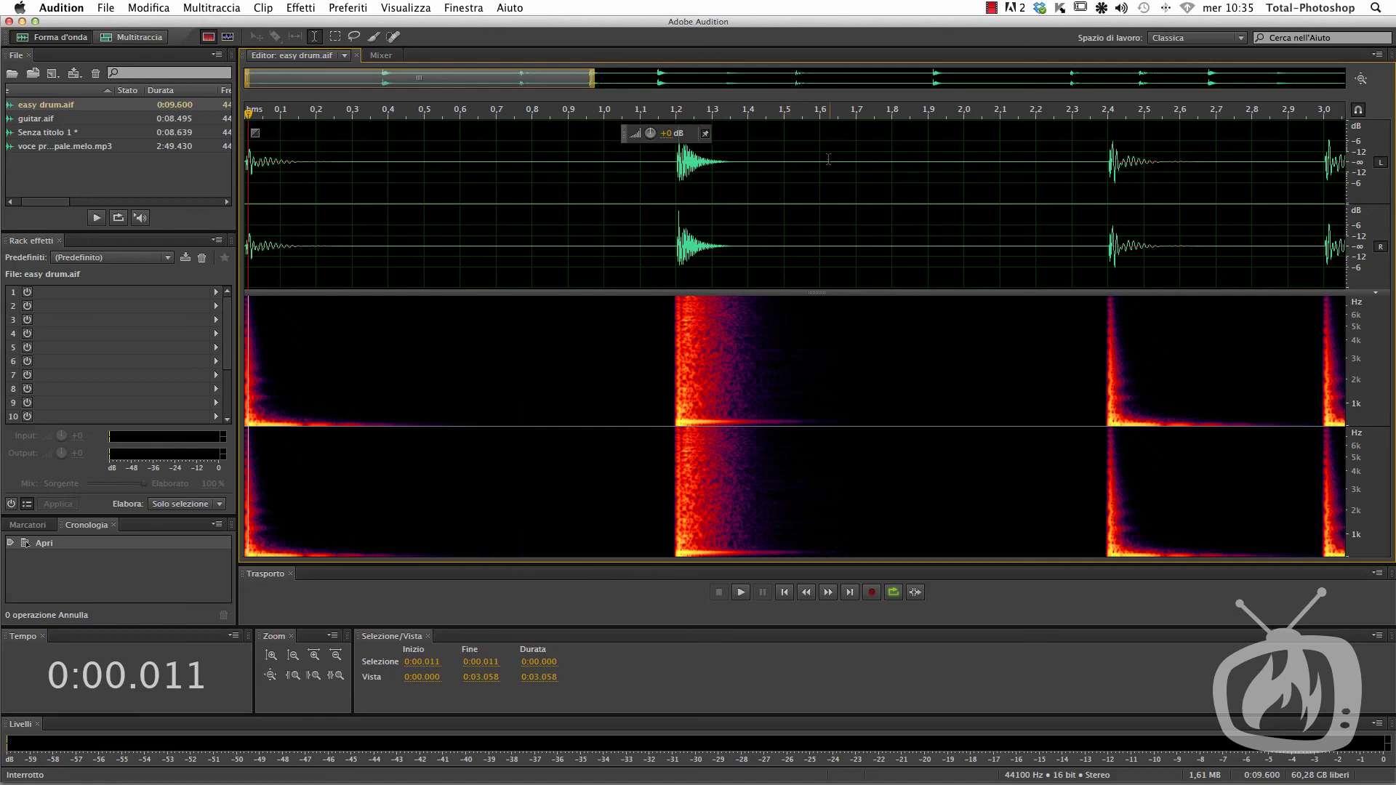
left_click(991, 7)
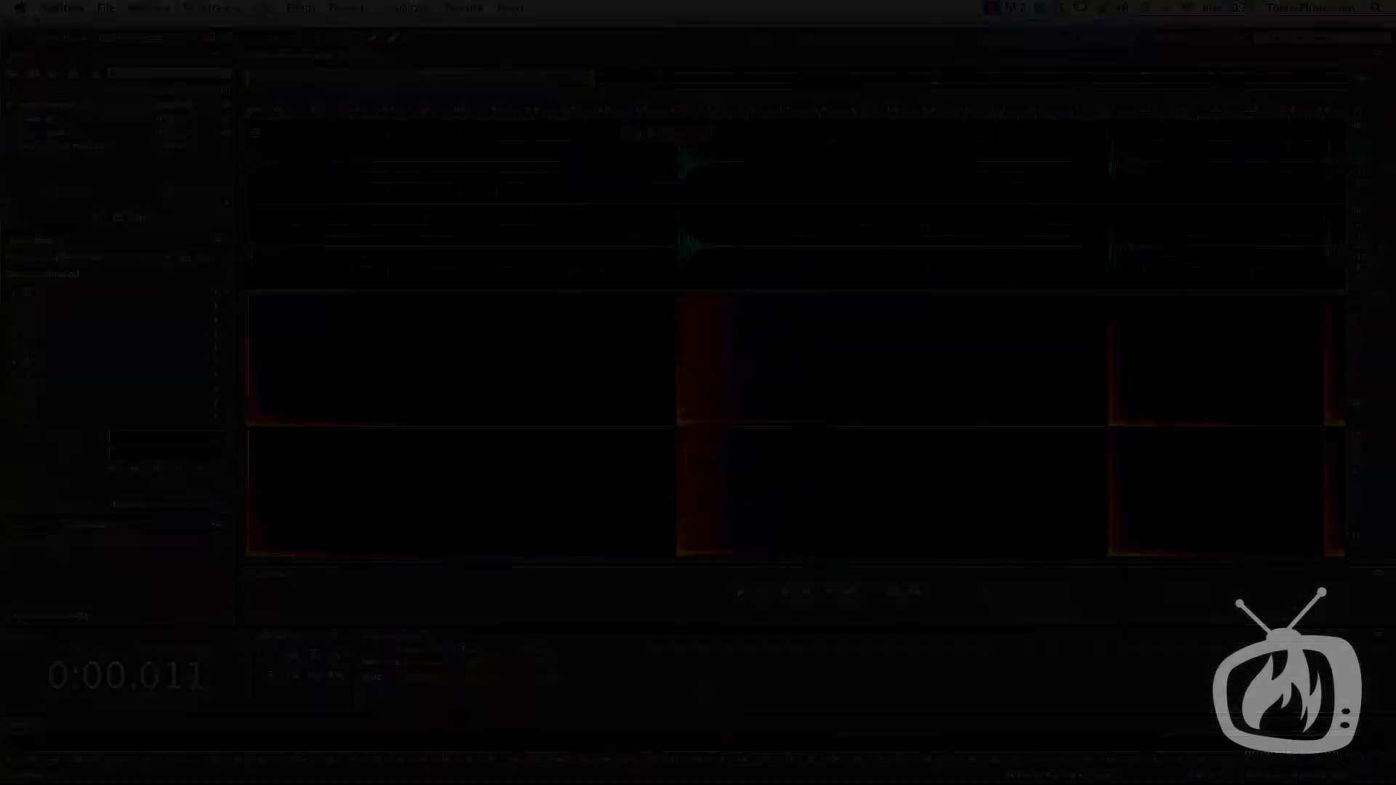